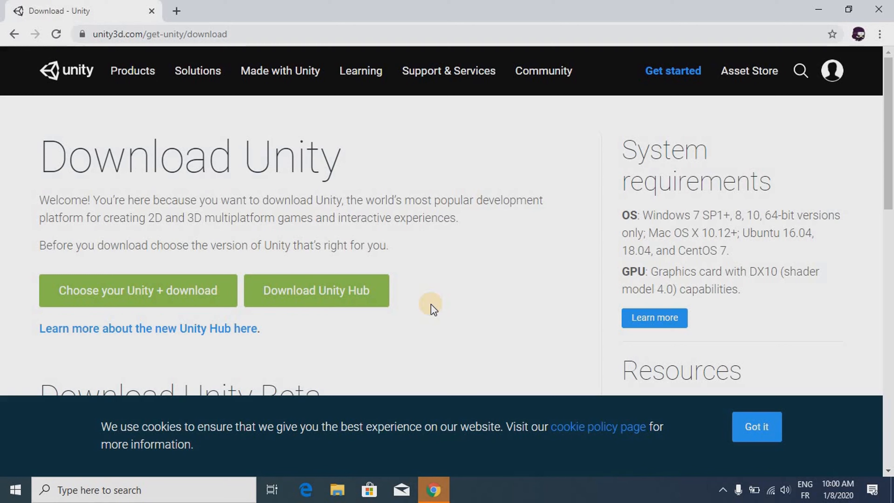
# Download the Unity Hub installer UnityHubSetup.exe in Chrome and show it in its Downloads folder
pyautogui.click(285, 34)
pyautogui.doubleClick(285, 34)
pyautogui.click(310, 33)
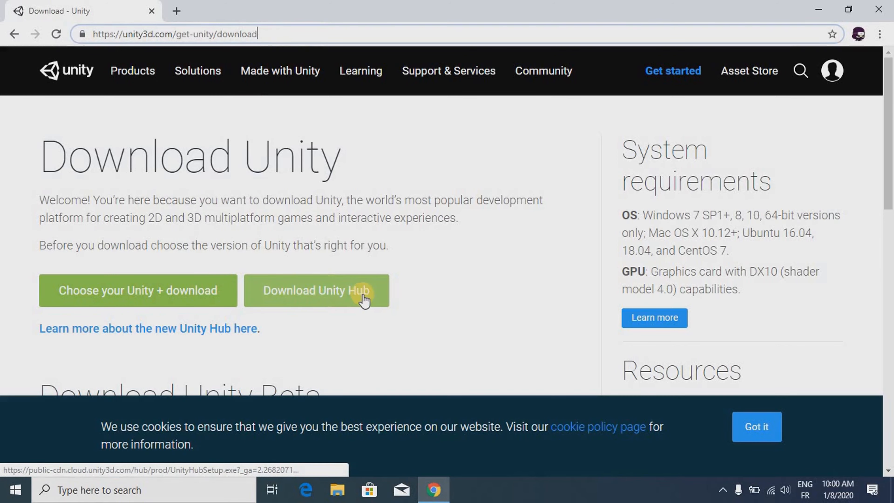
pyautogui.click(346, 302)
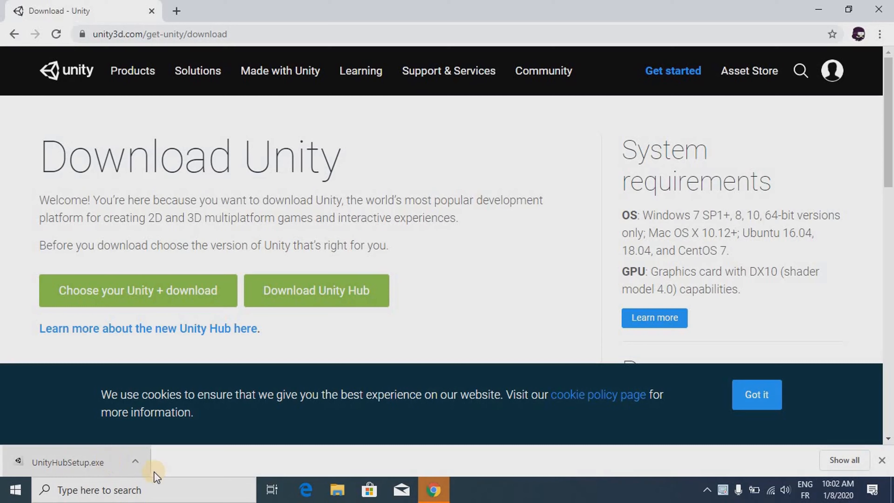
pyautogui.click(854, 461)
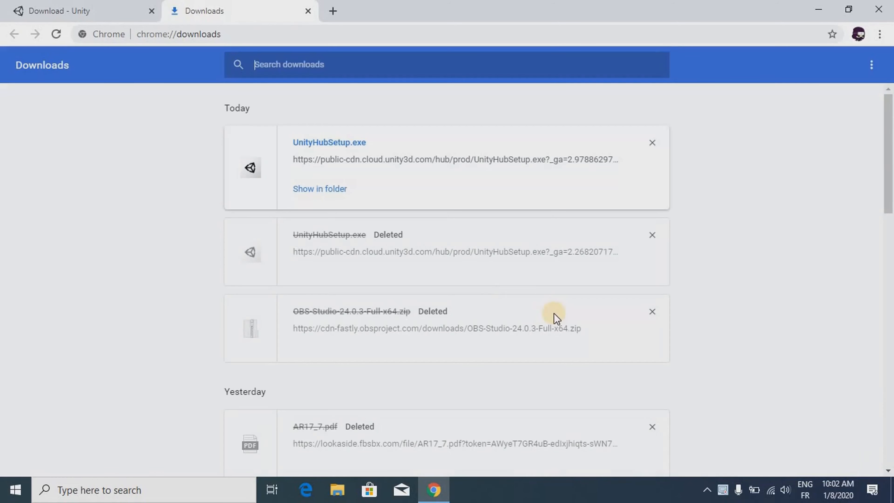
pyautogui.click(329, 189)
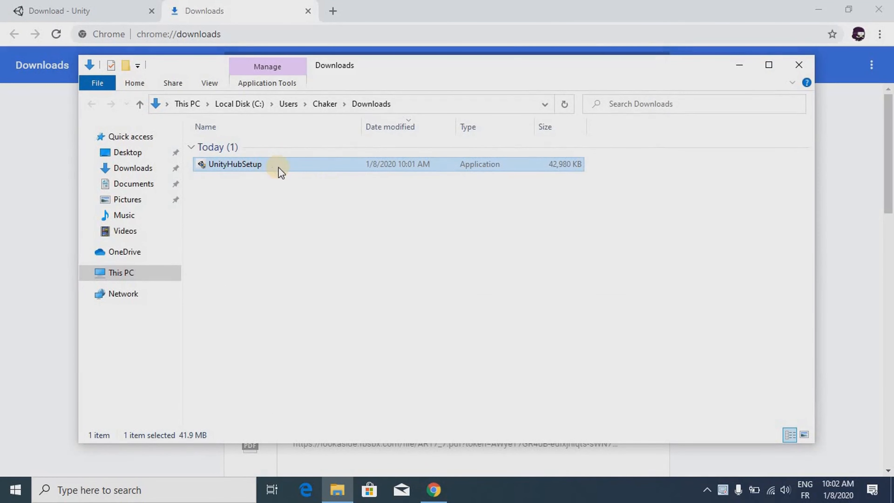
# Run UnityHubSetup.exe, accept the license, and install Unity Hub to C:\Program Files\Unity Hub
pyautogui.doubleClick(288, 163)
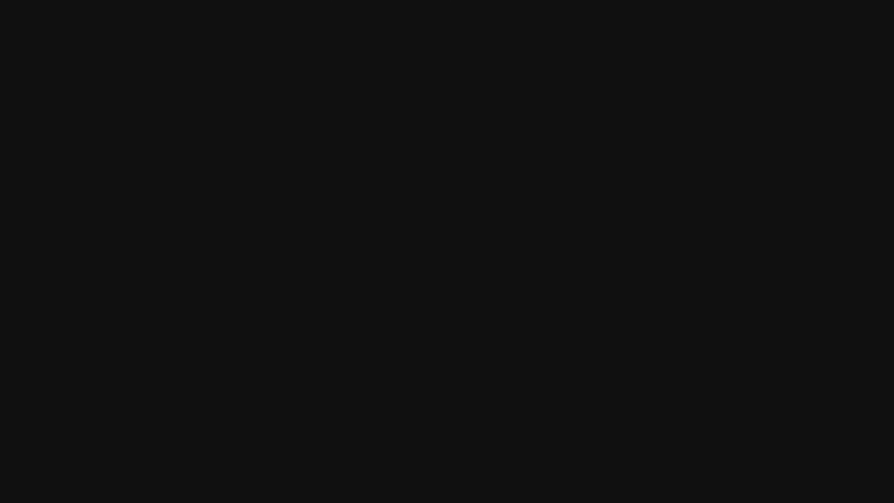
pyautogui.click(402, 334)
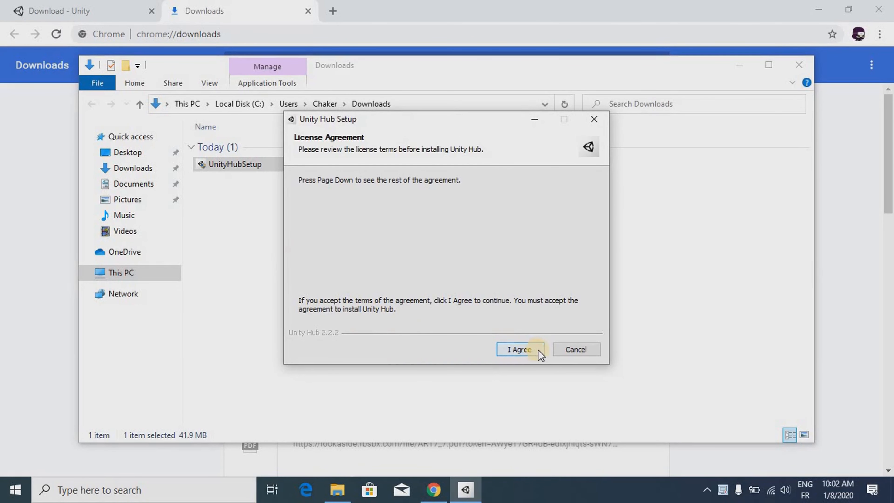
pyautogui.click(520, 350)
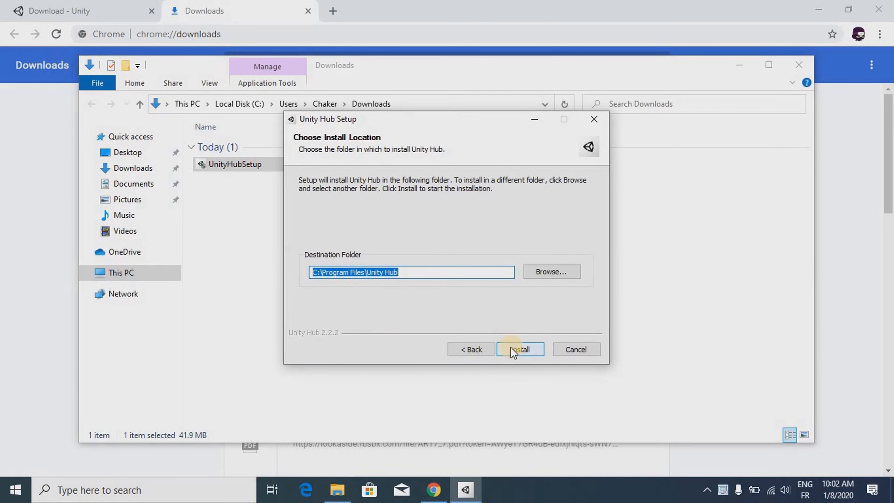
pyautogui.click(521, 349)
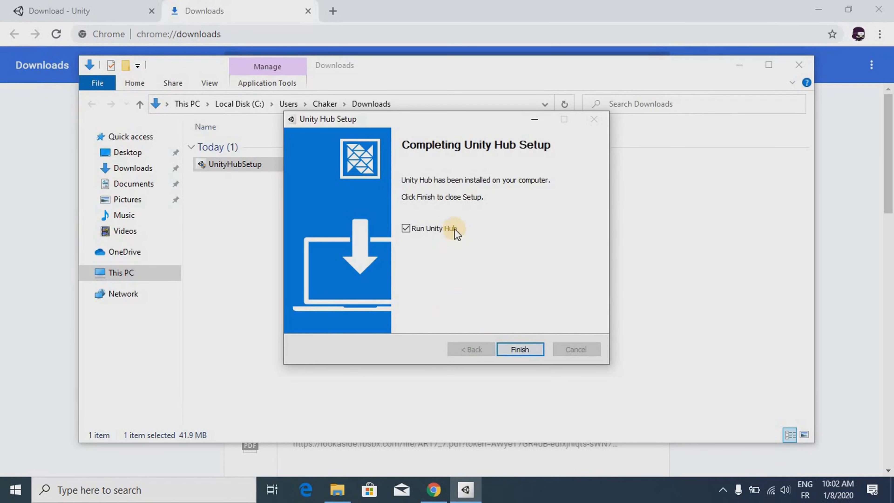
# Finish setup to launch Unity Hub, allow it through the firewall, and maximize the window
pyautogui.click(526, 348)
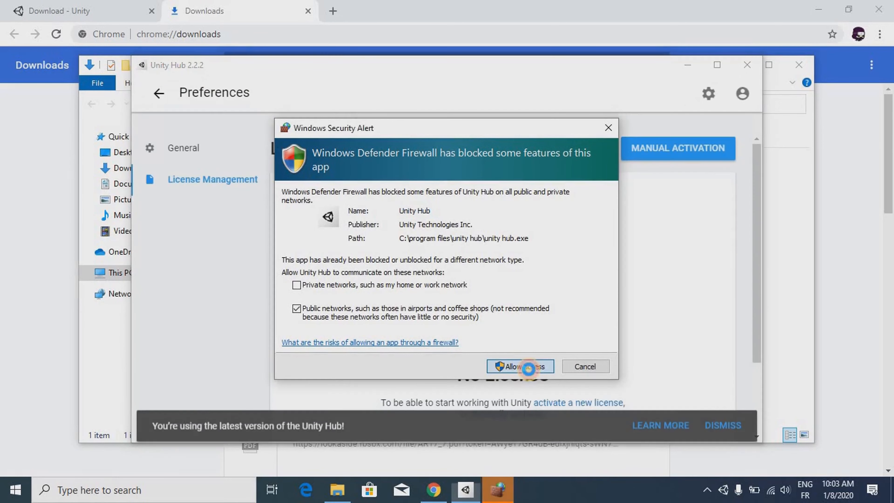
pyautogui.click(529, 370)
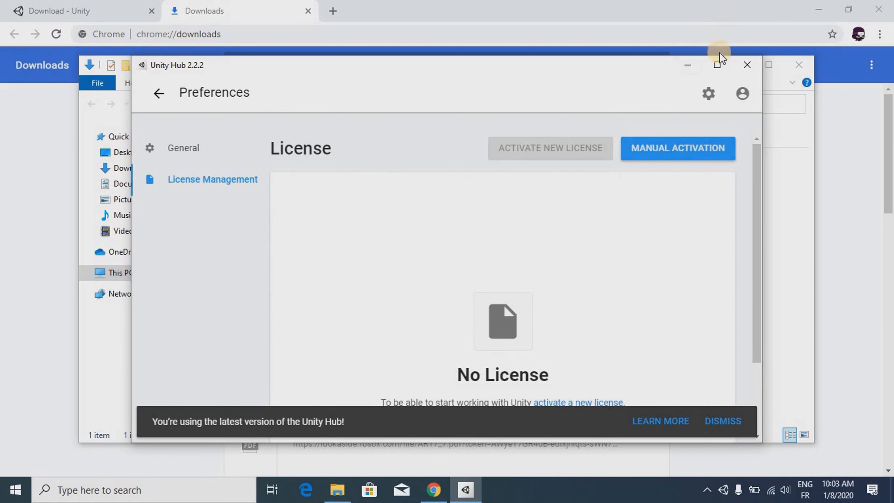
pyautogui.click(718, 65)
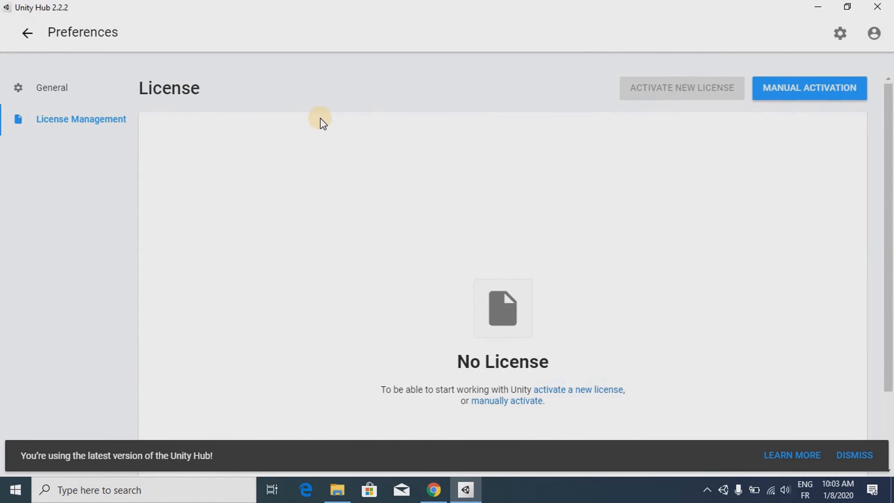
# Review the General preferences, keeping English as the display language, then return to Projects
pyautogui.click(76, 94)
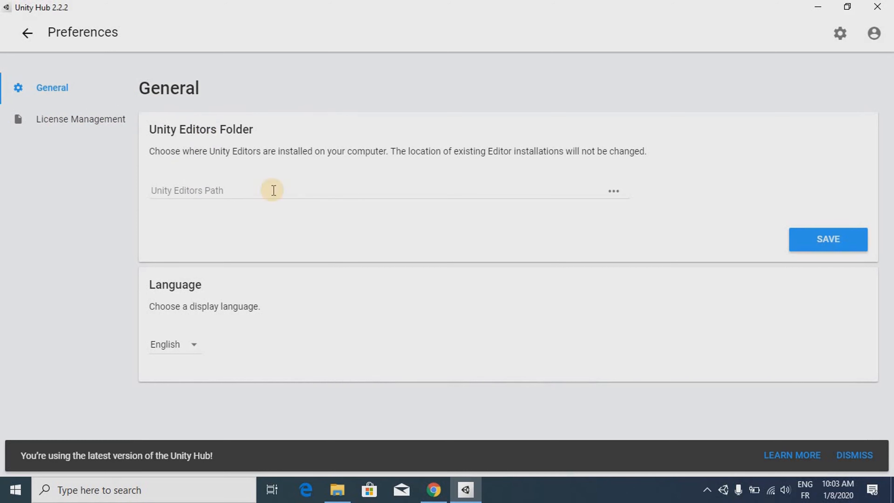
pyautogui.click(288, 191)
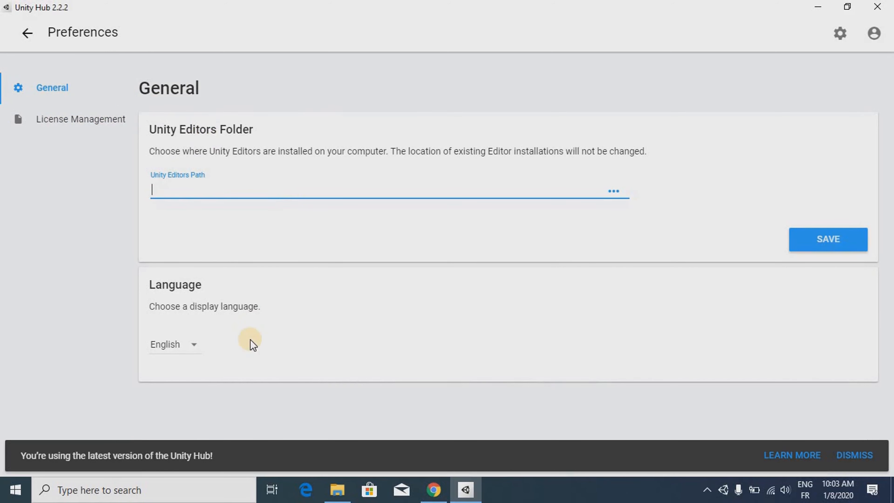
pyautogui.click(191, 344)
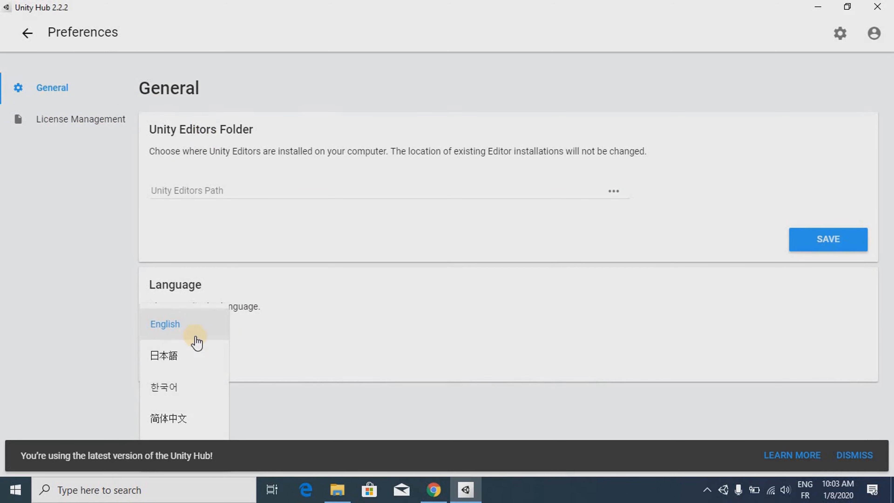
pyautogui.click(207, 324)
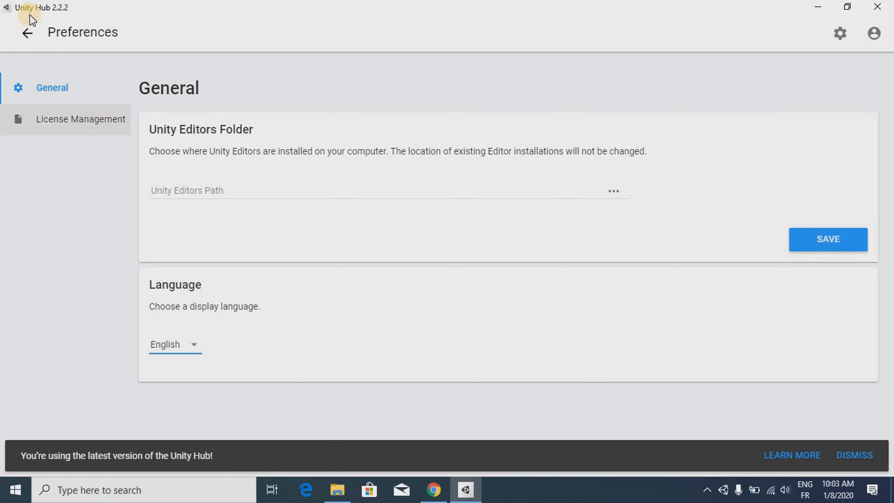
pyautogui.click(25, 33)
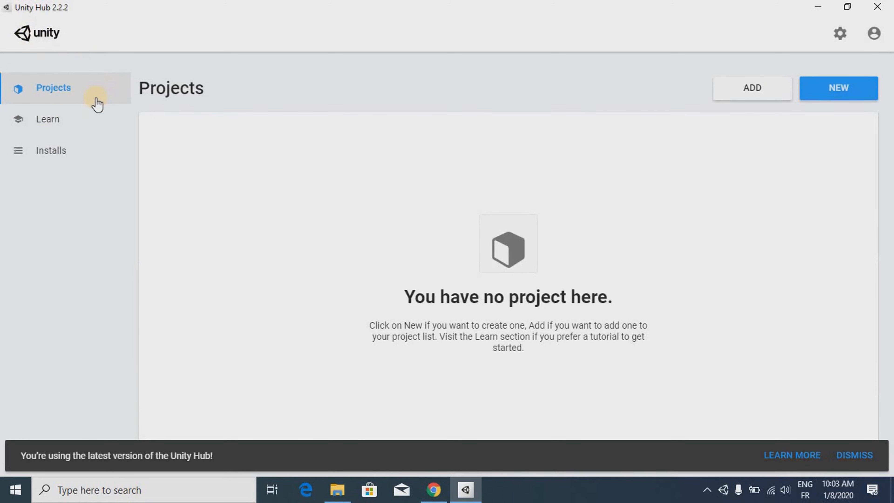
# Go to the empty Installs page and open the Add Unity Version dialog
pyautogui.click(66, 135)
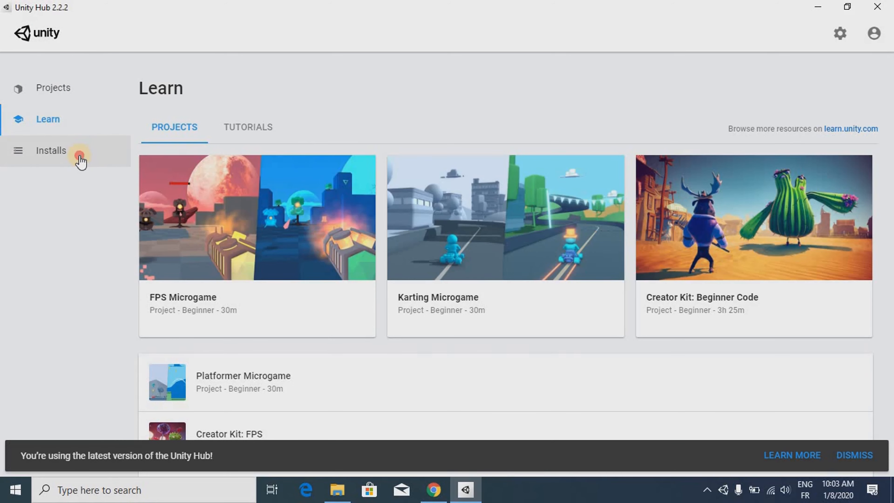
pyautogui.click(54, 158)
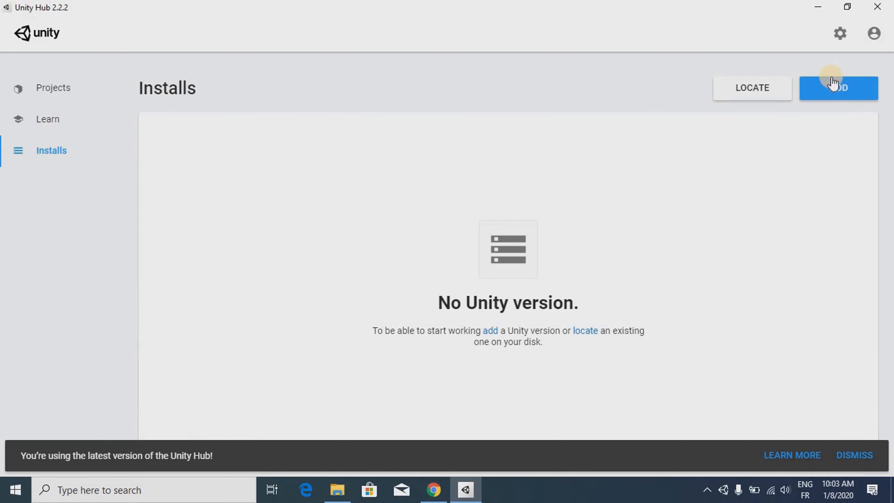
pyautogui.click(840, 90)
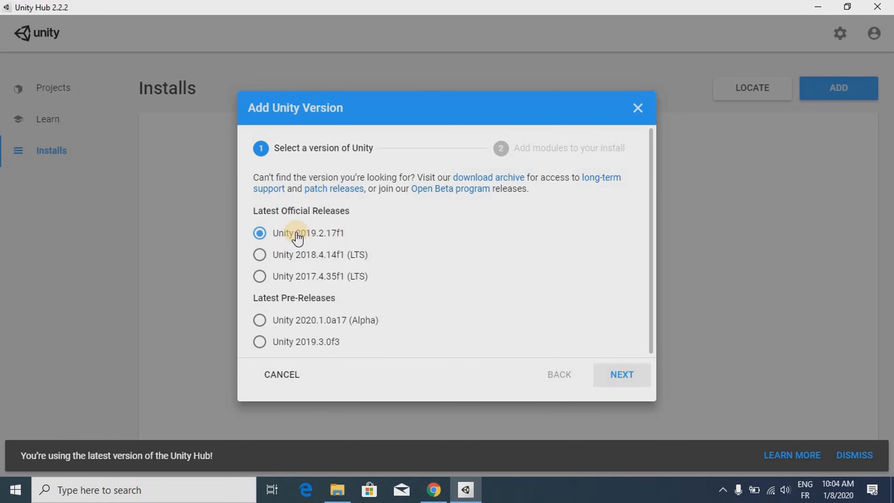
# Choose Unity 2019.2.17f1 and tick Android Build Support alongside Visual Studio Community 2019 modules
pyautogui.click(261, 256)
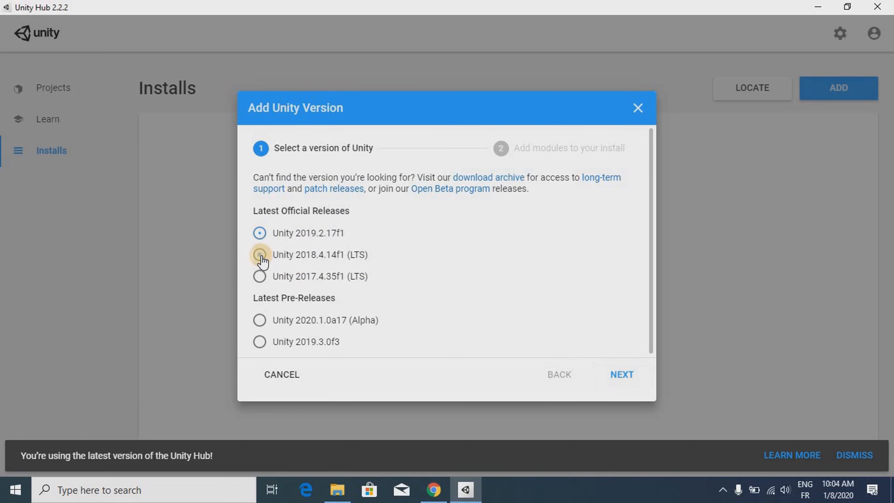
pyautogui.click(260, 276)
pyautogui.click(258, 234)
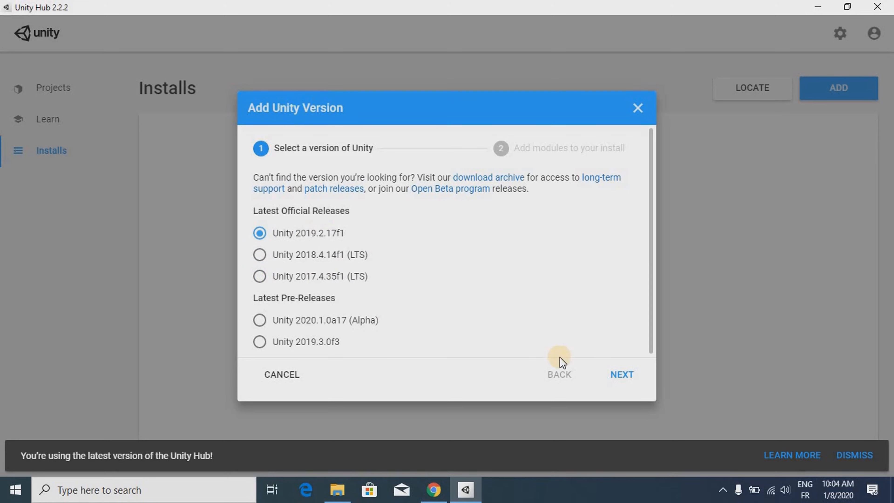
pyautogui.click(625, 373)
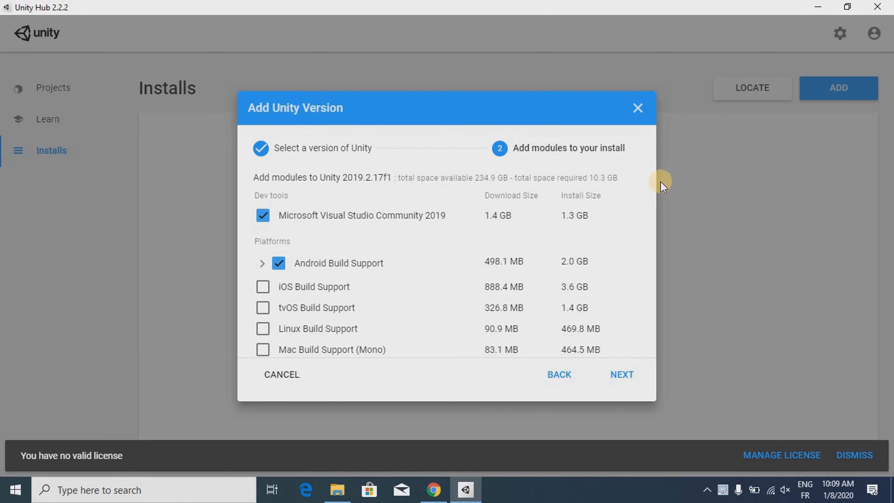
pyautogui.moveTo(652, 179); pyautogui.dragTo(651, 213)
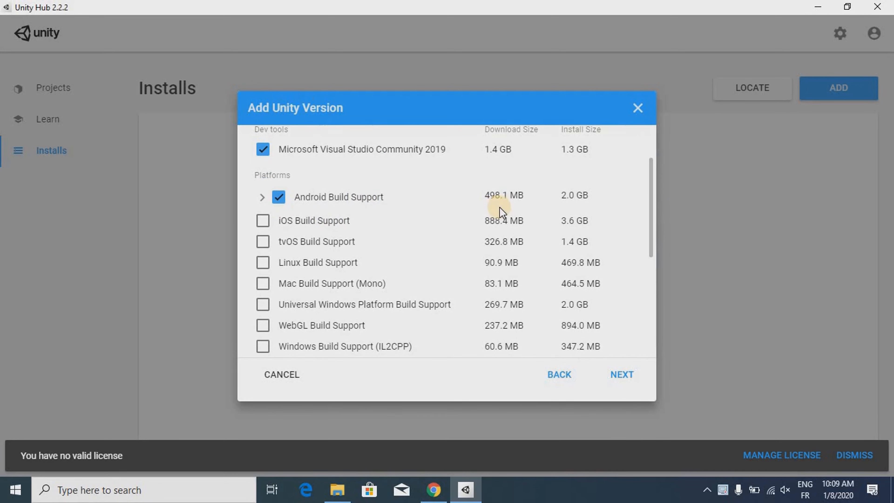
pyautogui.moveTo(649, 226); pyautogui.dragTo(650, 143)
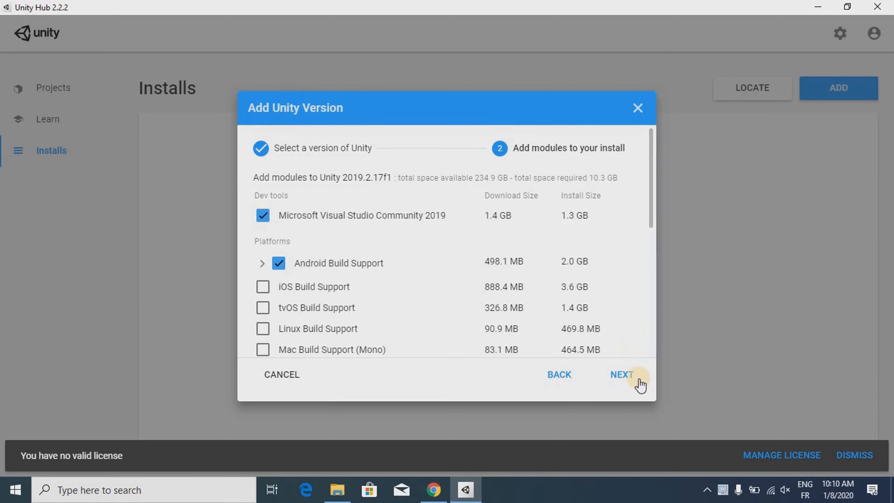
# Accept the Visual Studio license terms and install Unity 2019.2.17f1 with the selected modules
pyautogui.click(622, 380)
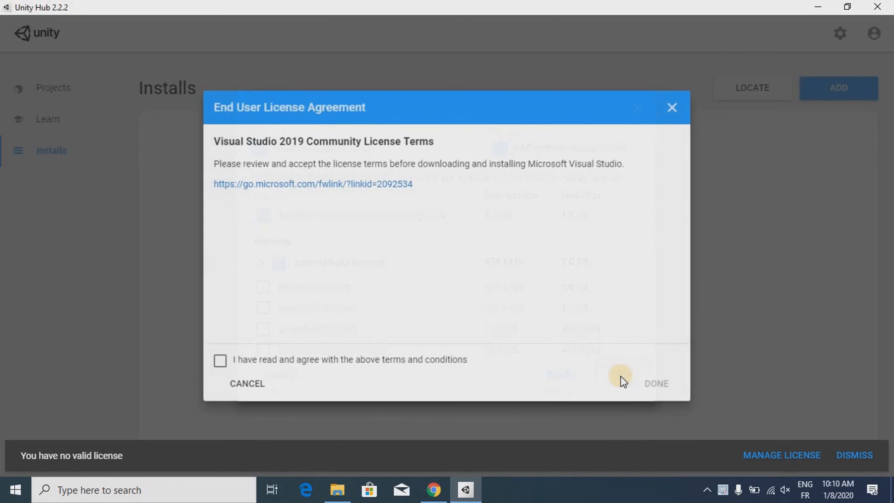
pyautogui.click(219, 360)
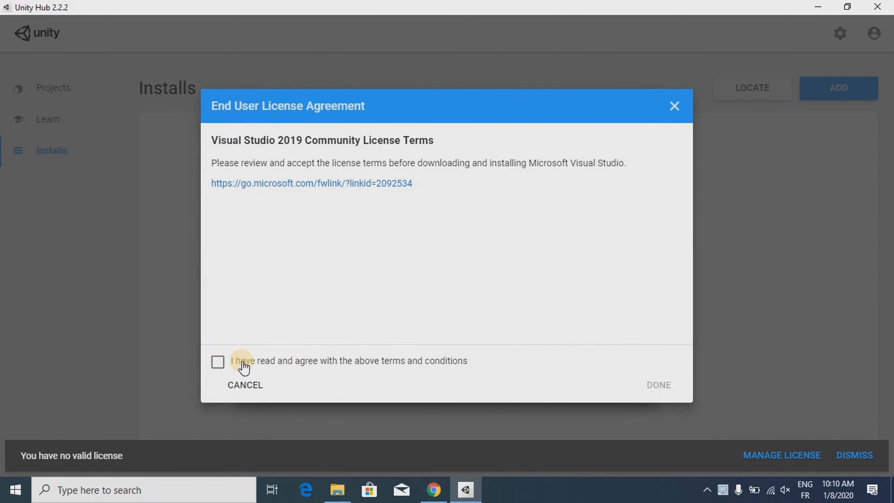
pyautogui.click(232, 366)
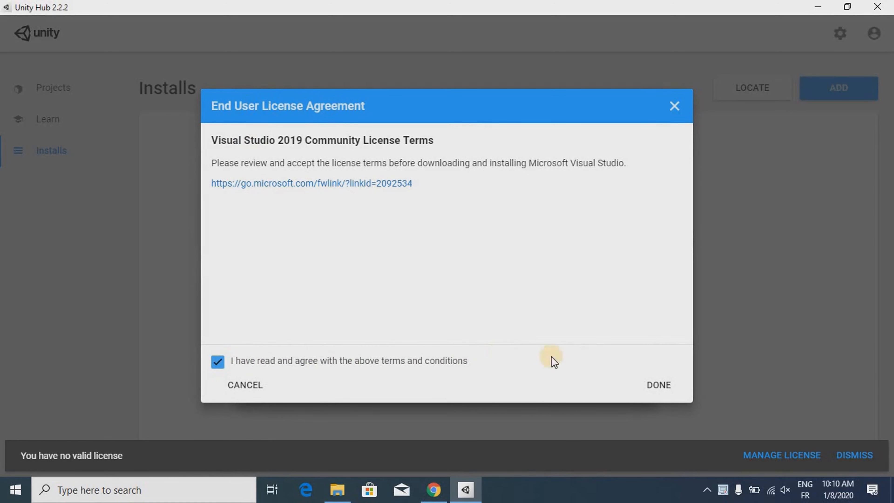
pyautogui.click(657, 384)
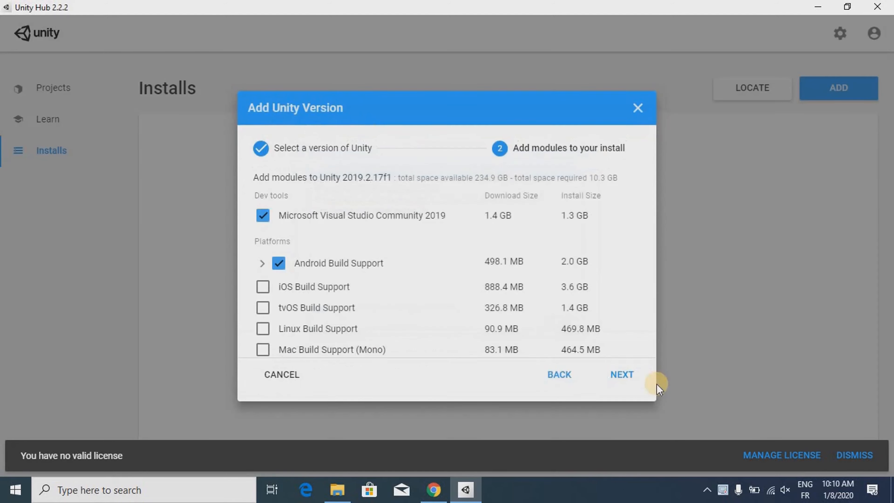
pyautogui.click(657, 383)
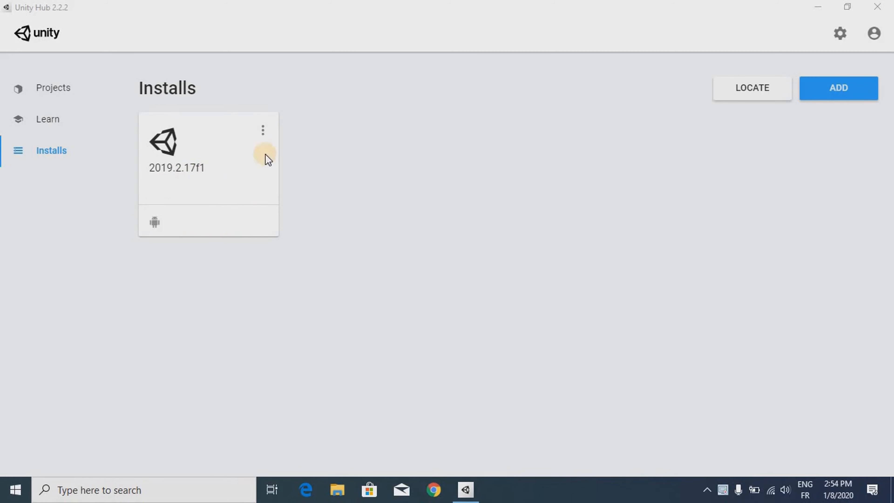
# Try creating a 3D project with 2019.2.17f1, closing the dialog after the 'License is invalid' error
pyautogui.click(816, 6)
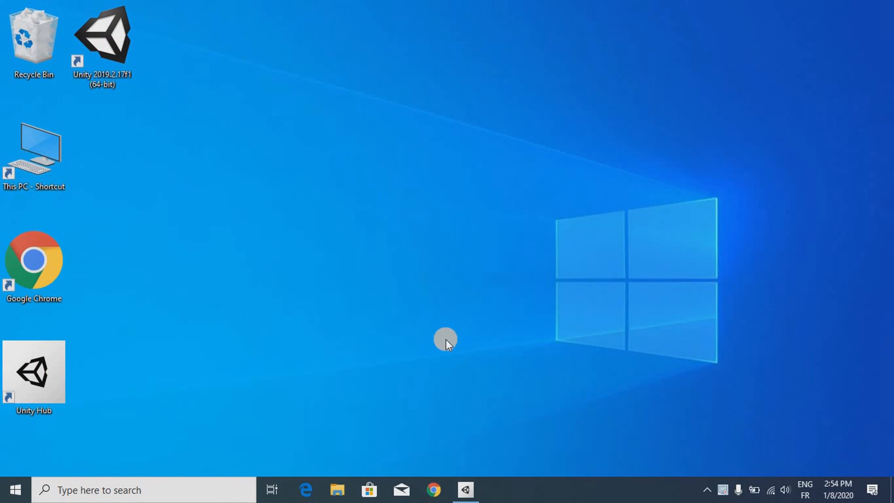
pyautogui.click(465, 490)
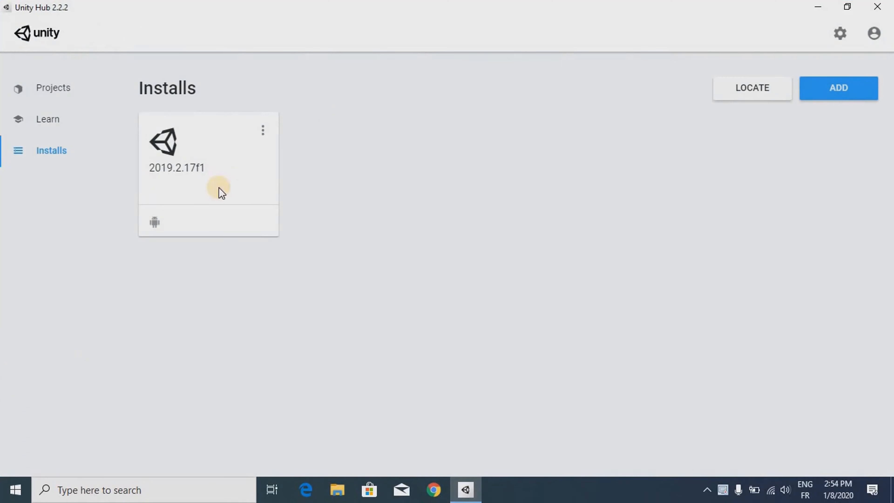
pyautogui.click(81, 91)
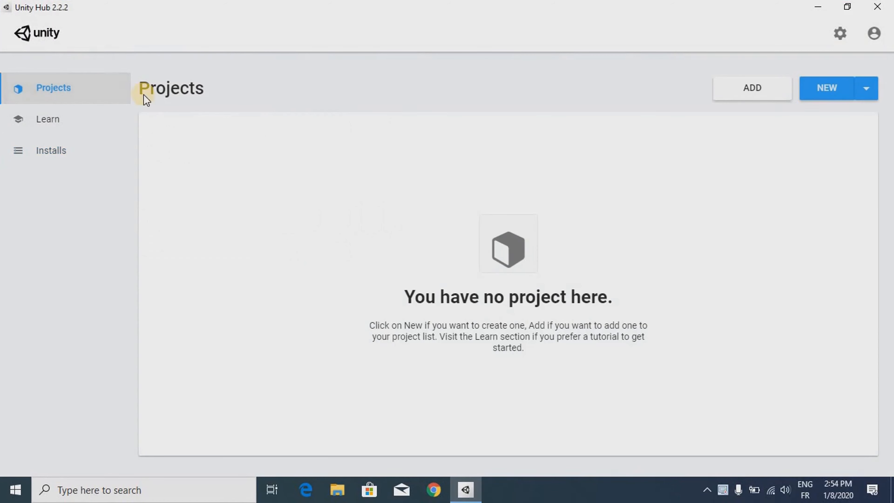
pyautogui.click(867, 88)
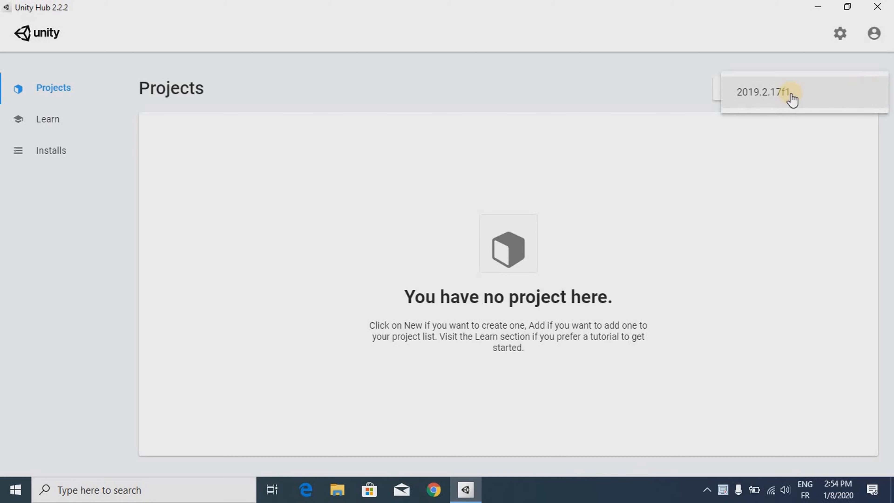
pyautogui.click(791, 94)
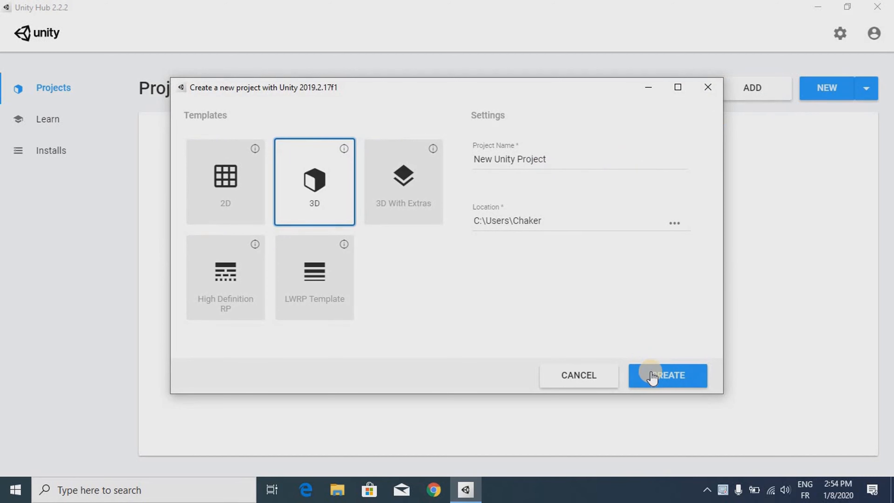
pyautogui.click(652, 376)
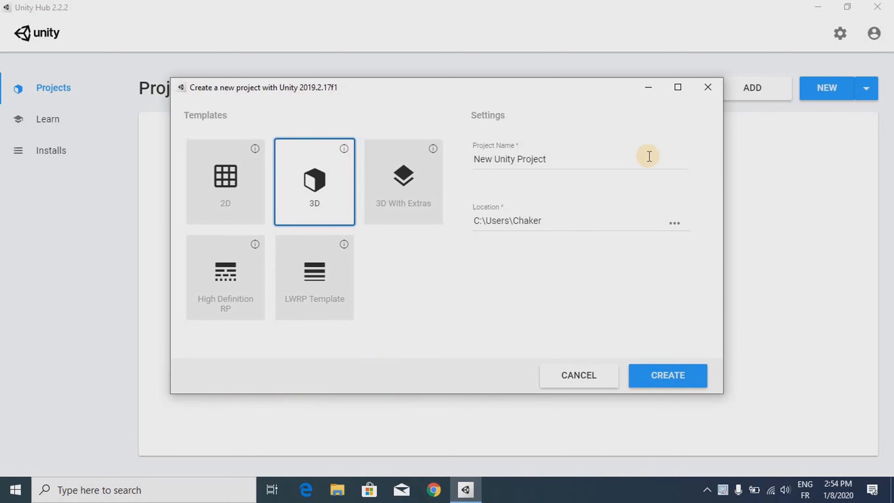
pyautogui.click(706, 87)
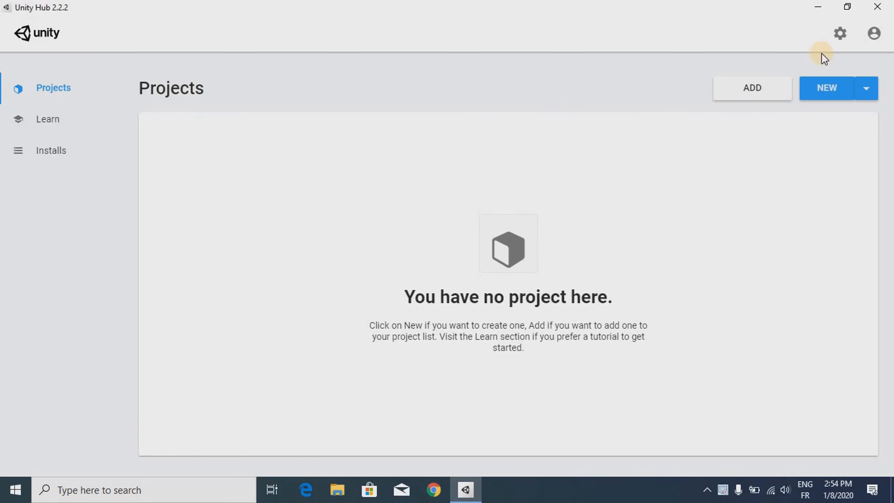
# Open the Unity ID sign-in window from the account menu and go to the Create a Unity ID form
pyautogui.click(879, 33)
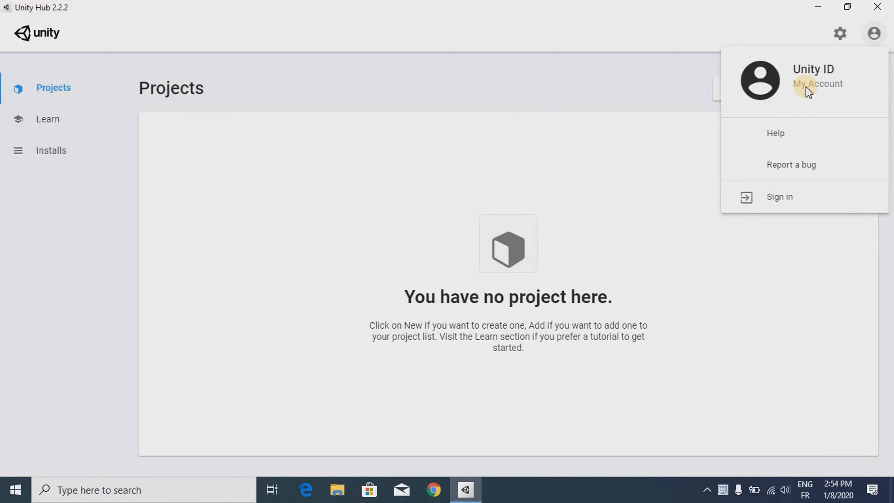
pyautogui.click(779, 197)
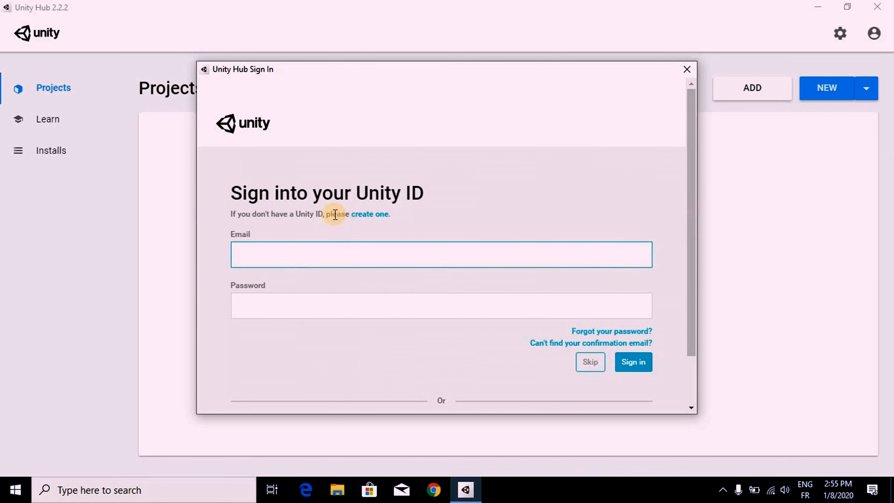
pyautogui.click(370, 219)
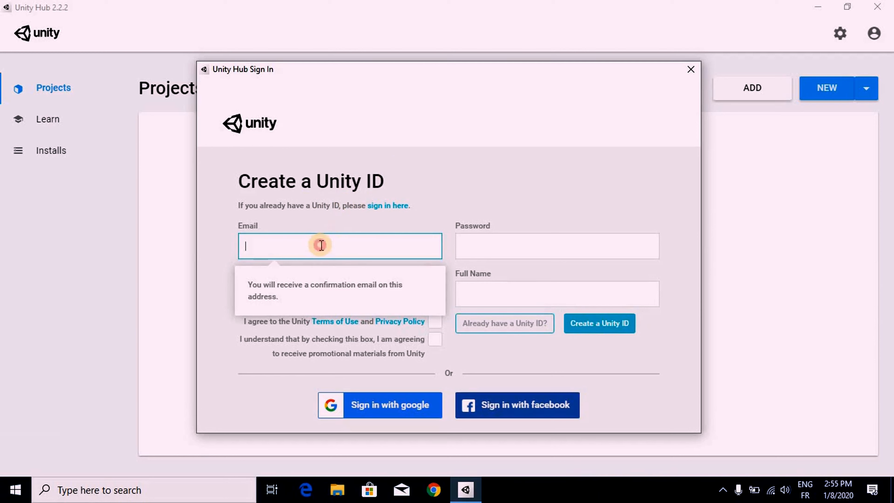
# Fill in the registration password, username, full name and e-mail address fields
pyautogui.click(516, 256)
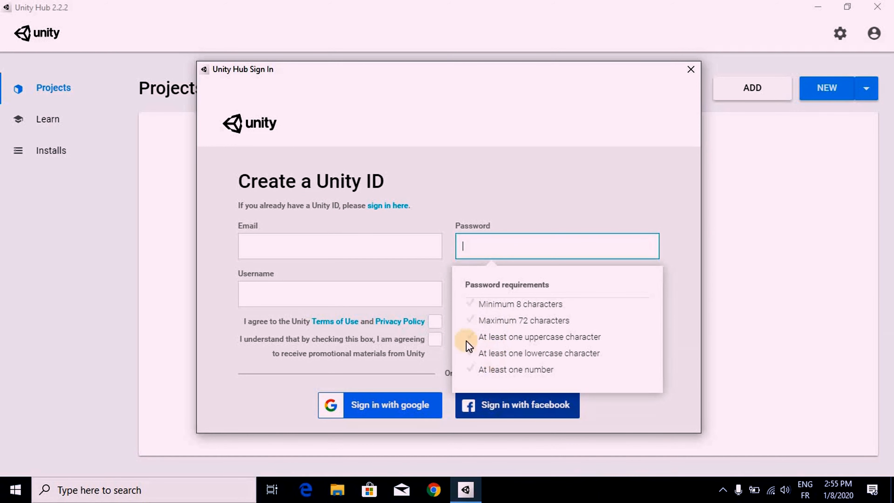
pyautogui.click(397, 299)
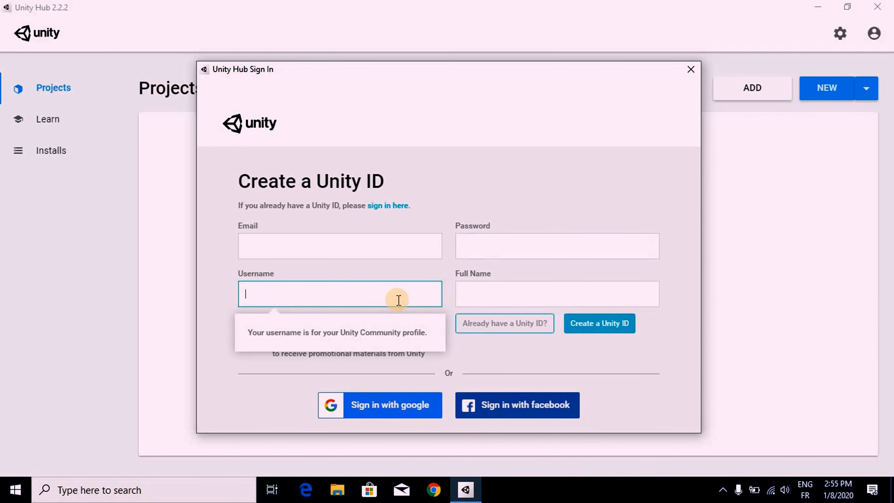
pyautogui.click(492, 296)
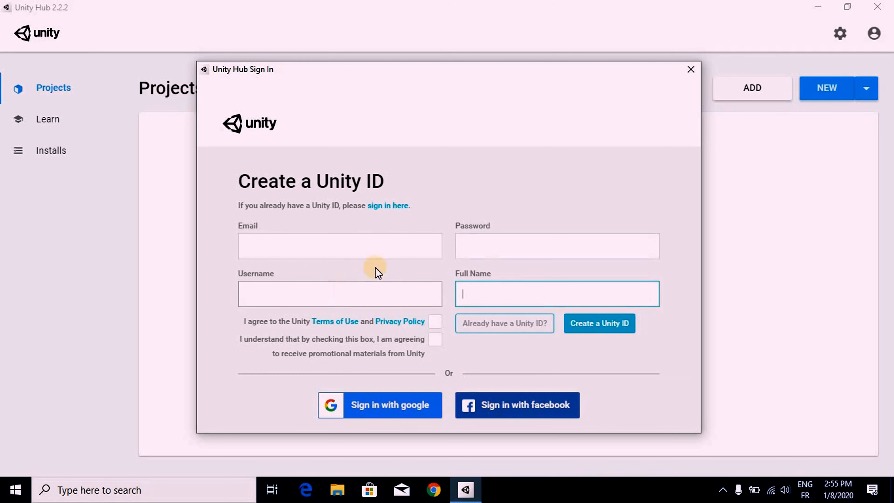
pyautogui.click(375, 250)
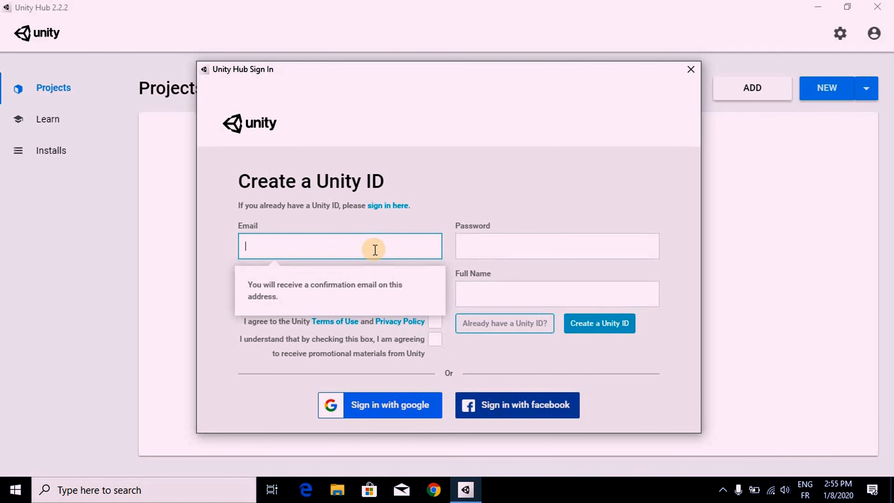
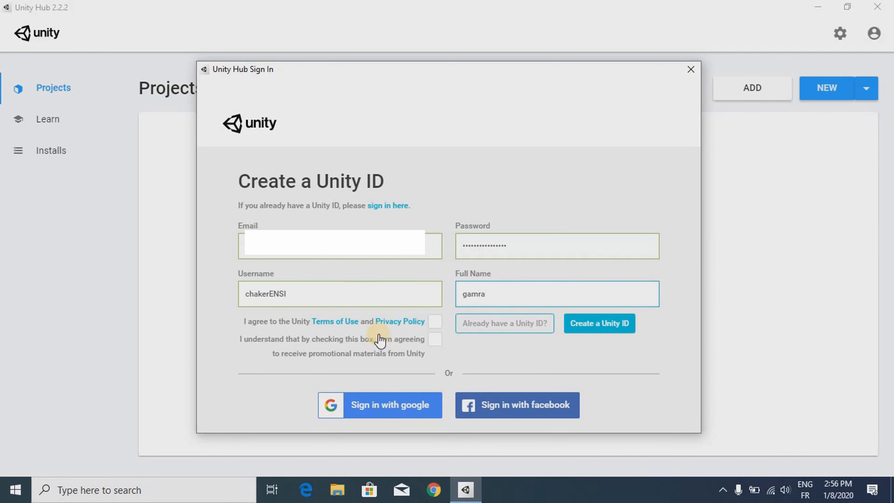
# Agree to the Terms of Use and Privacy Policy, submit the Unity ID registration, and switch to Chrome
pyautogui.click(435, 321)
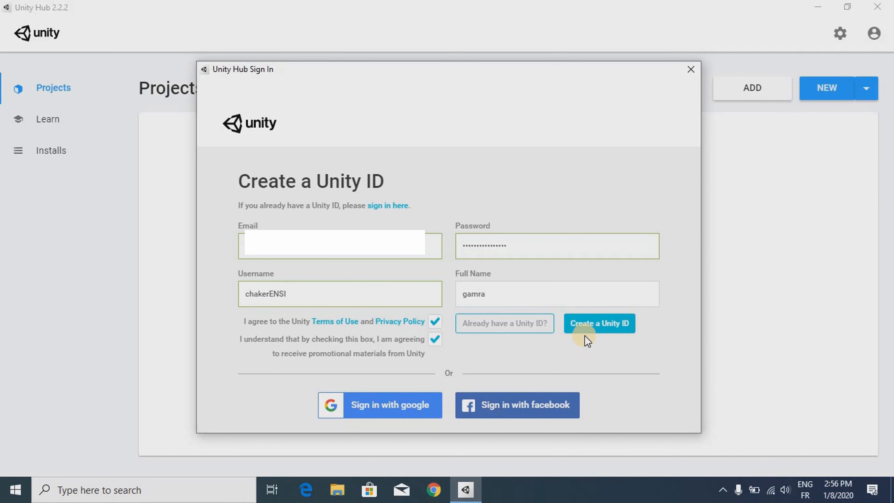
pyautogui.click(603, 326)
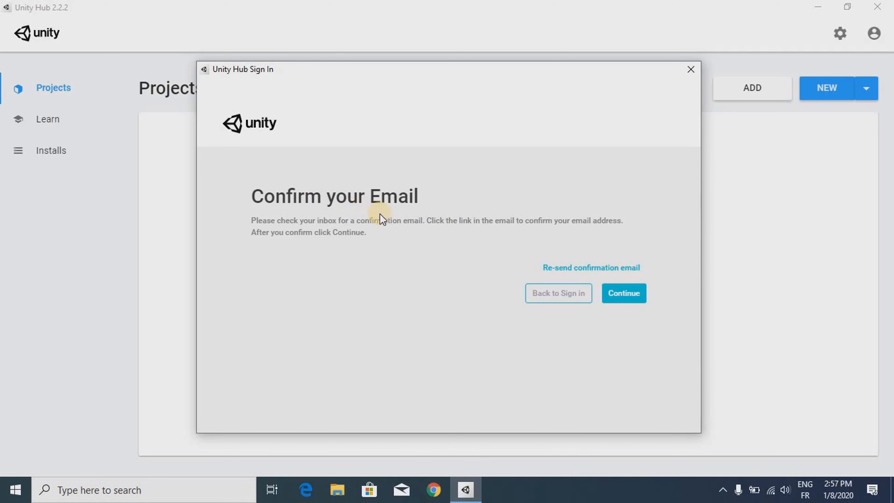
pyautogui.click(434, 490)
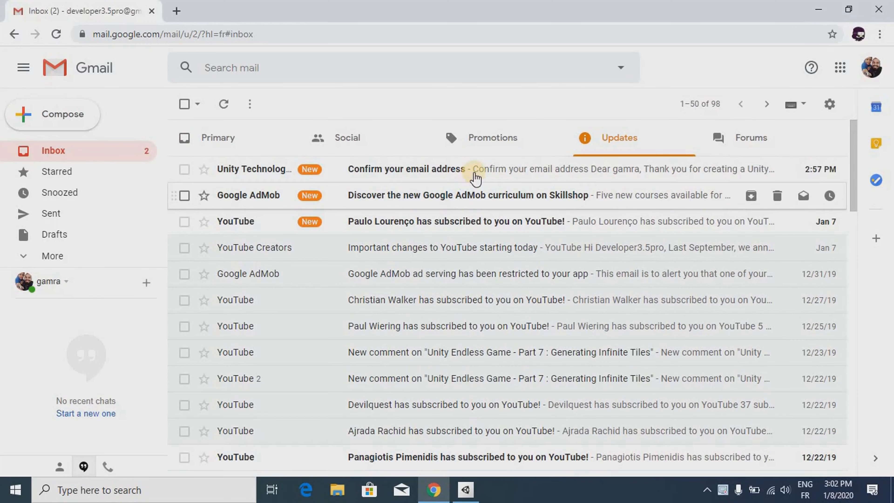
# Open the Unity Technologies e-mail in Gmail and follow its 'Link to confirm email'
pyautogui.click(475, 172)
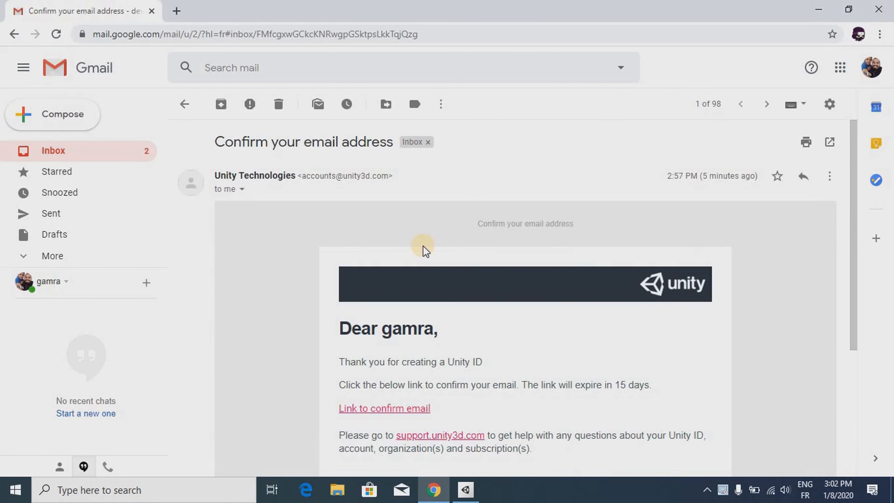
pyautogui.scroll(-5, 426, 249)
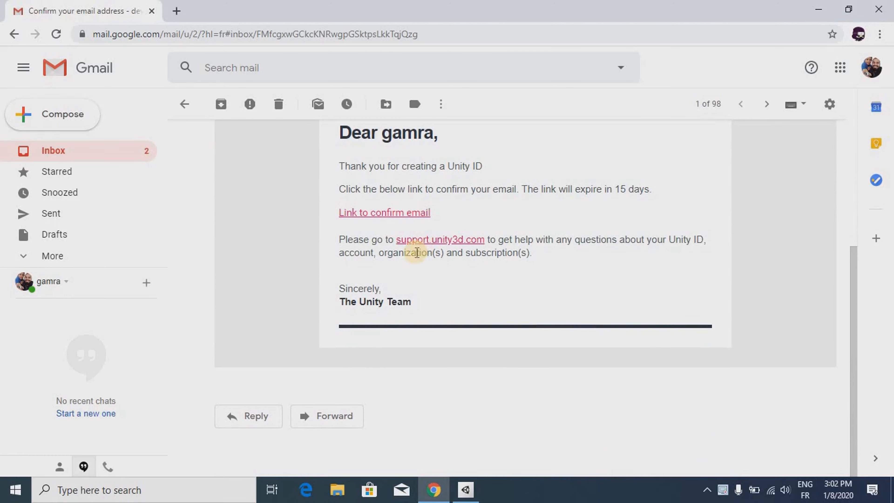
pyautogui.click(399, 212)
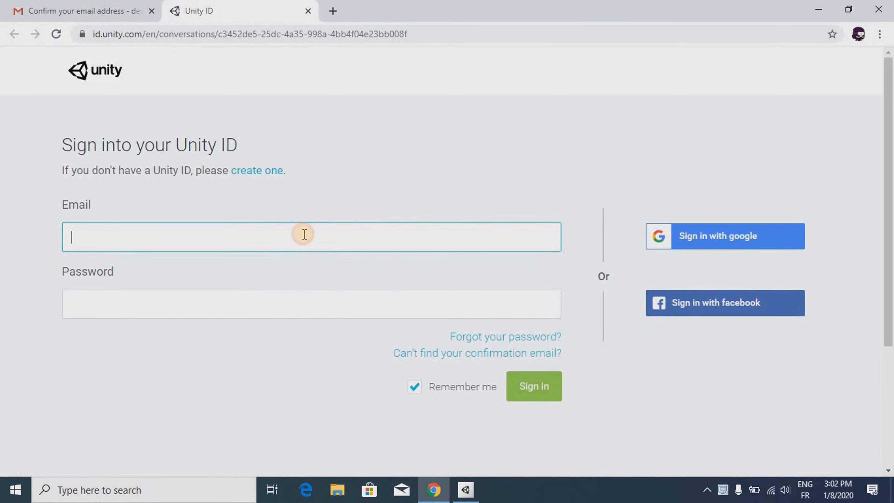
# Sign in to the Unity ID website with the account email and password
pyautogui.write('e')
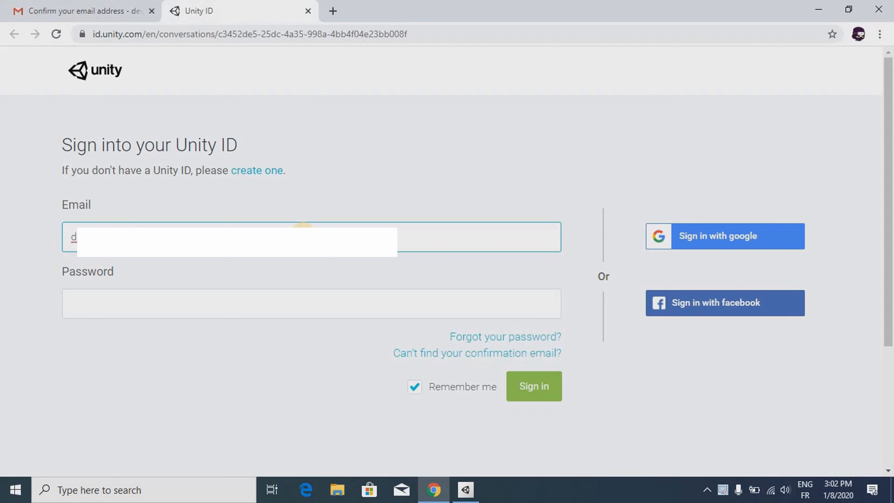
pyautogui.click(265, 299)
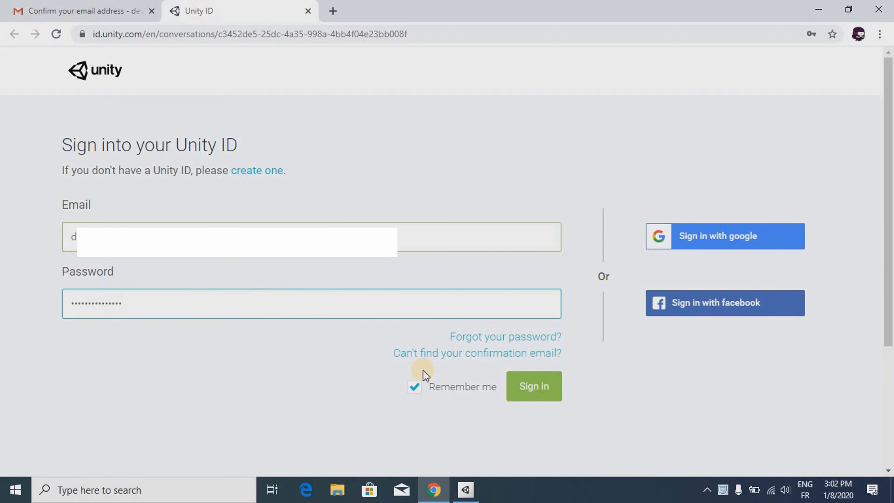
pyautogui.click(533, 394)
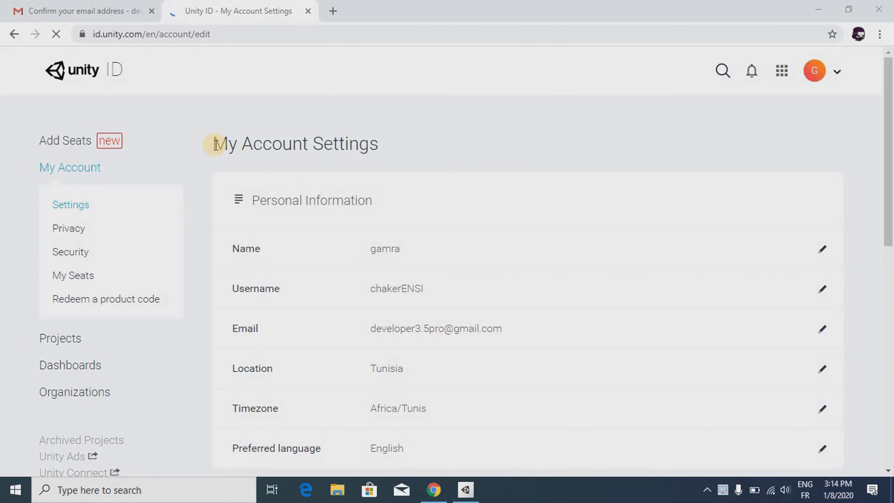
# Look over the My Account Settings page, then close its tab to return to Gmail
pyautogui.moveTo(216, 143); pyautogui.dragTo(394, 163)
pyautogui.click(440, 148)
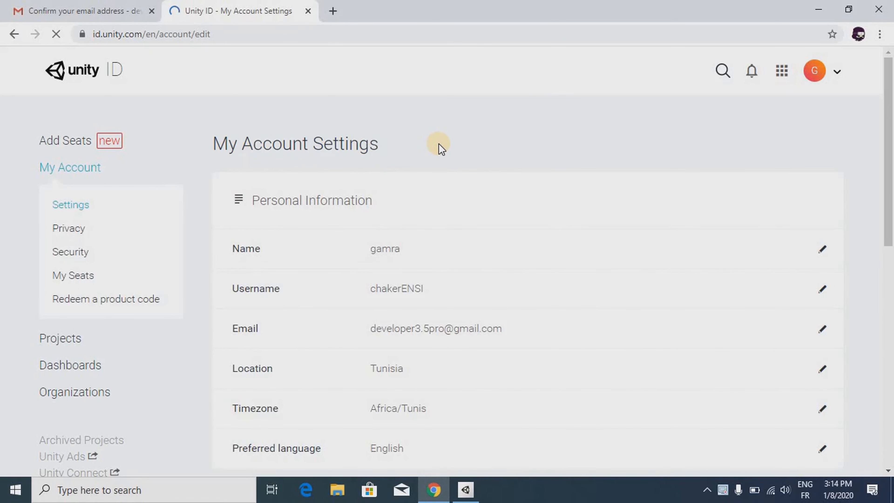
pyautogui.scroll(-2, 439, 144)
pyautogui.scroll(2, 439, 144)
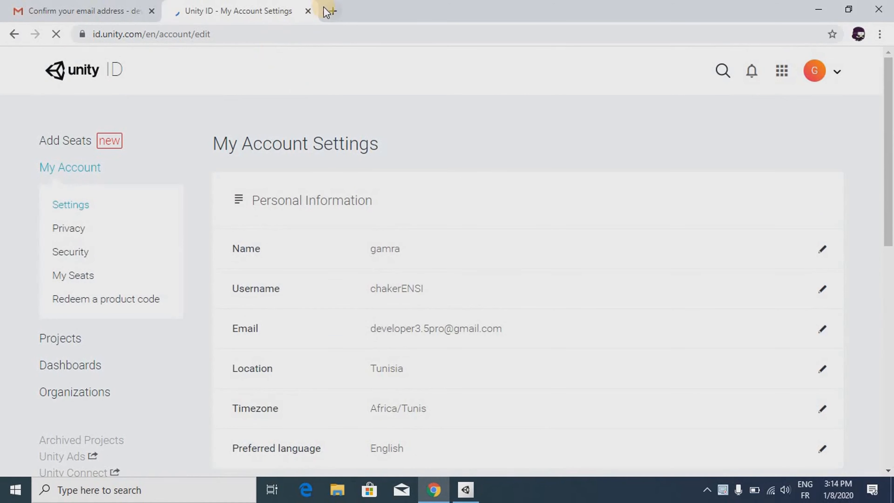
pyautogui.click(307, 12)
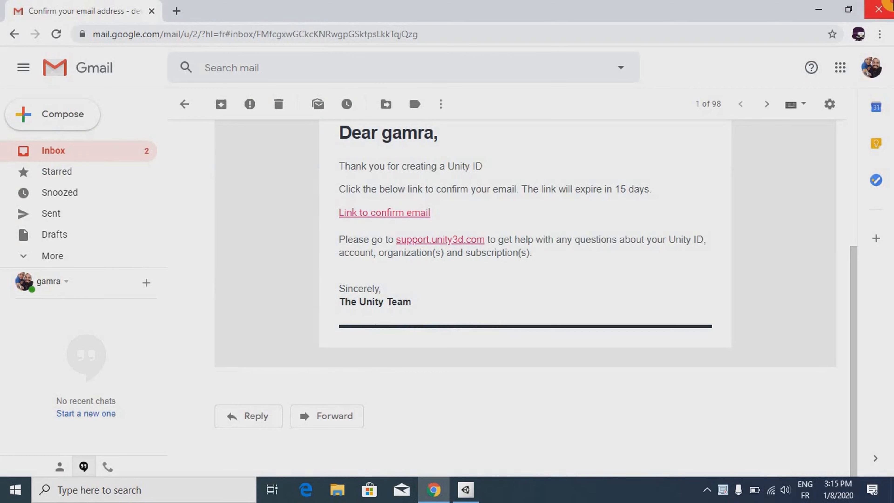
# Close Chrome, continue past Confirm your Email, and check the signed-in account menu in Unity Hub
pyautogui.click(880, 9)
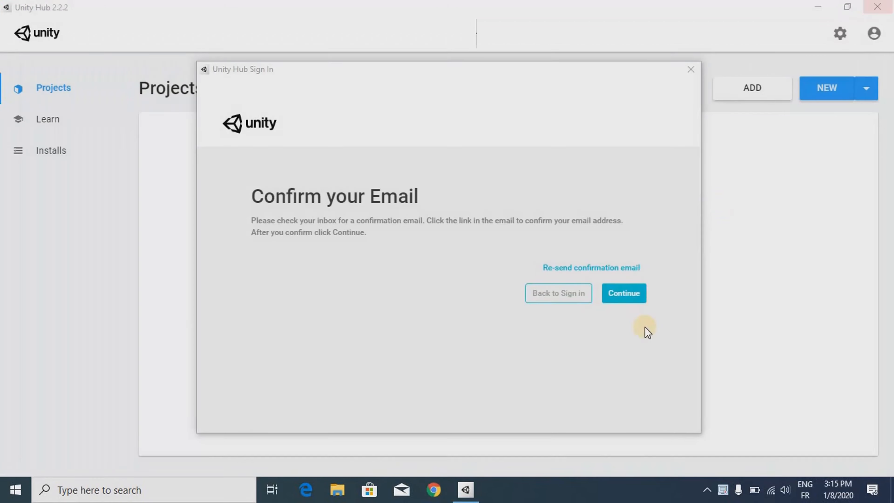
pyautogui.click(622, 294)
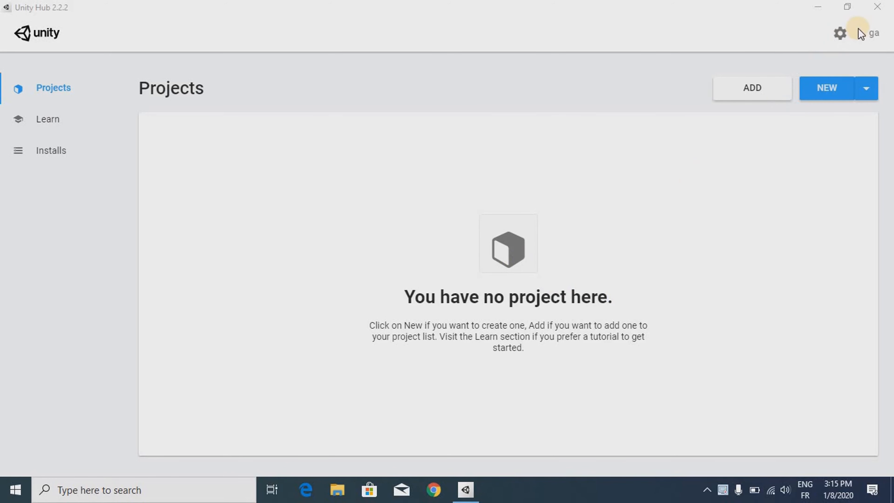
pyautogui.click(873, 34)
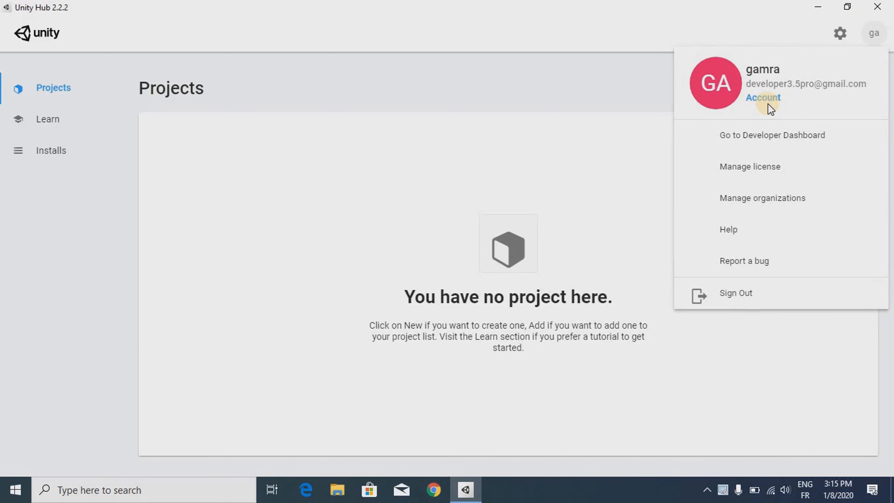
pyautogui.click(66, 108)
pyautogui.click(88, 83)
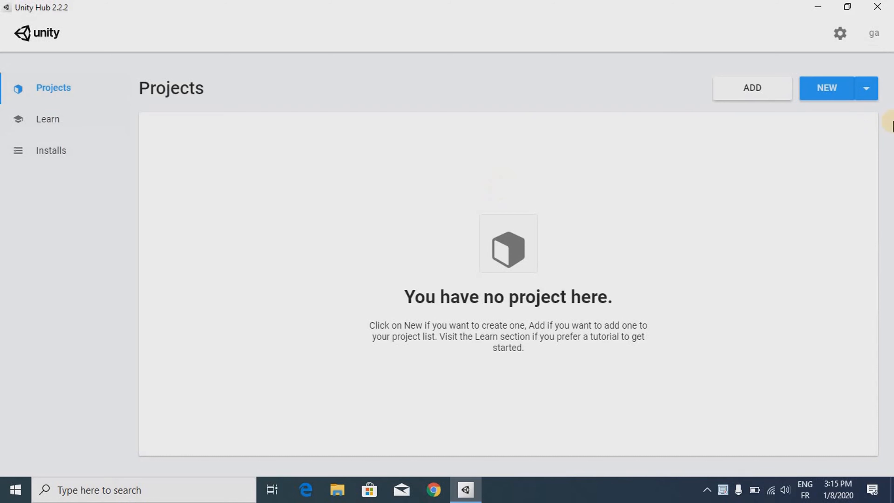
pyautogui.click(833, 100)
# Start a Unity 2019.2.17f1 project with the 3D template and name it MyFirstGame
pyautogui.click(873, 87)
pyautogui.click(865, 88)
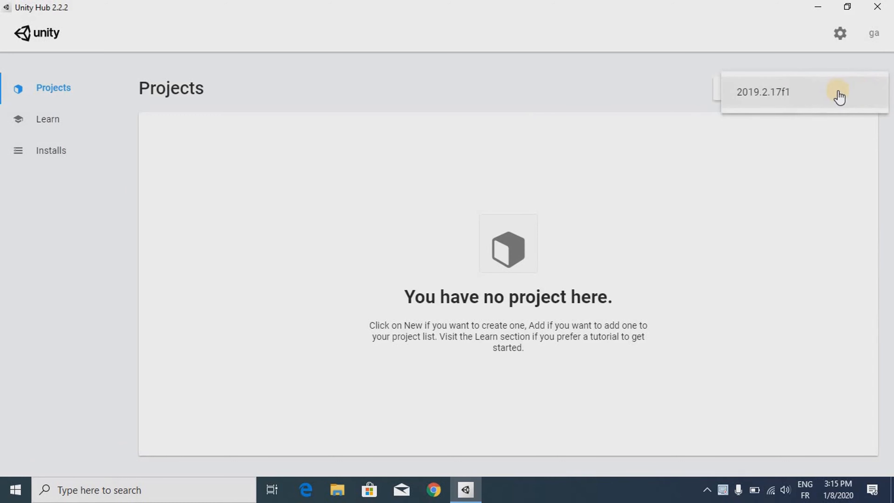
pyautogui.click(800, 103)
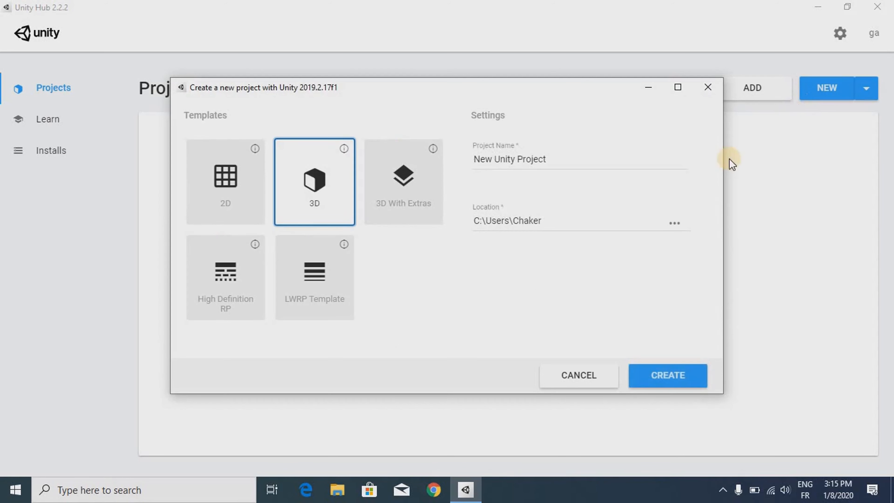
pyautogui.click(238, 208)
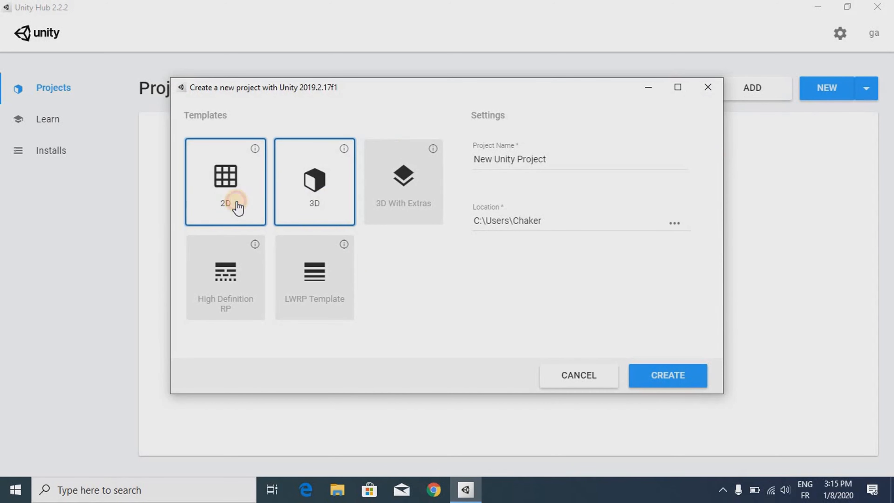
pyautogui.click(300, 204)
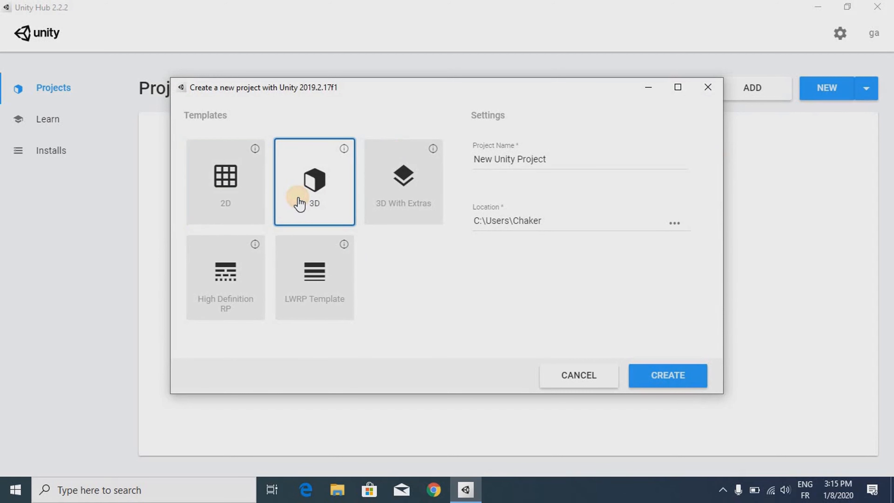
pyautogui.moveTo(554, 161); pyautogui.dragTo(264, 200)
pyautogui.write('MyFirst')
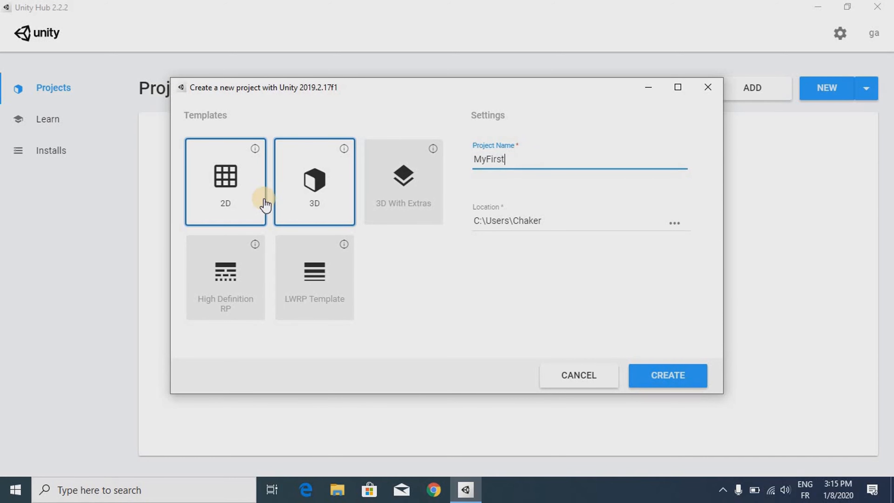
pyautogui.write('Game')
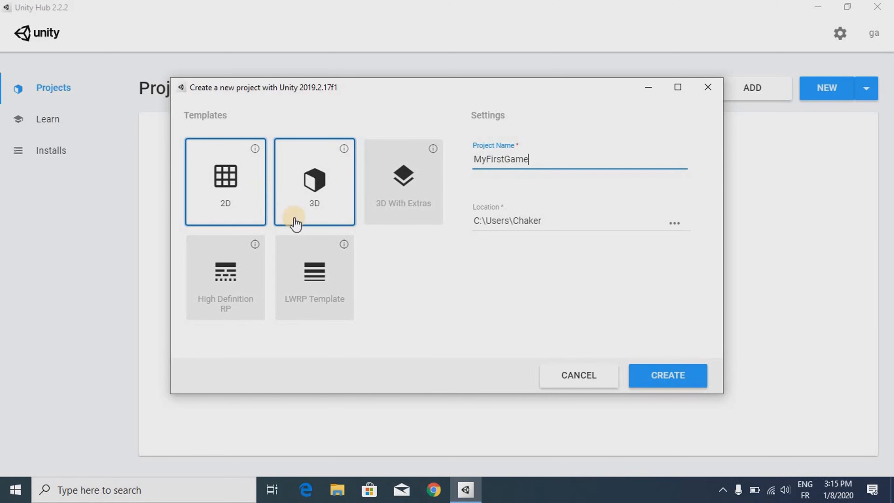
# Set the project location to the Desktop, try creating MyFirstGame, and close the dialog after the license error
pyautogui.click(671, 228)
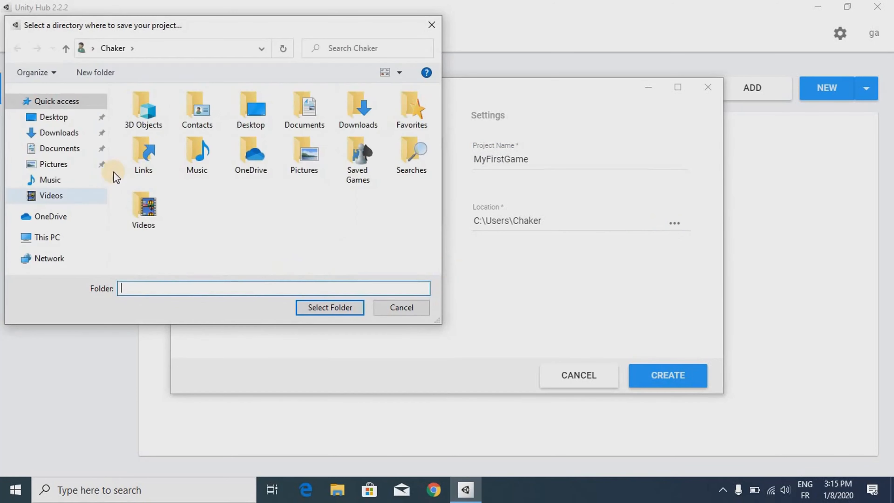
pyautogui.click(53, 118)
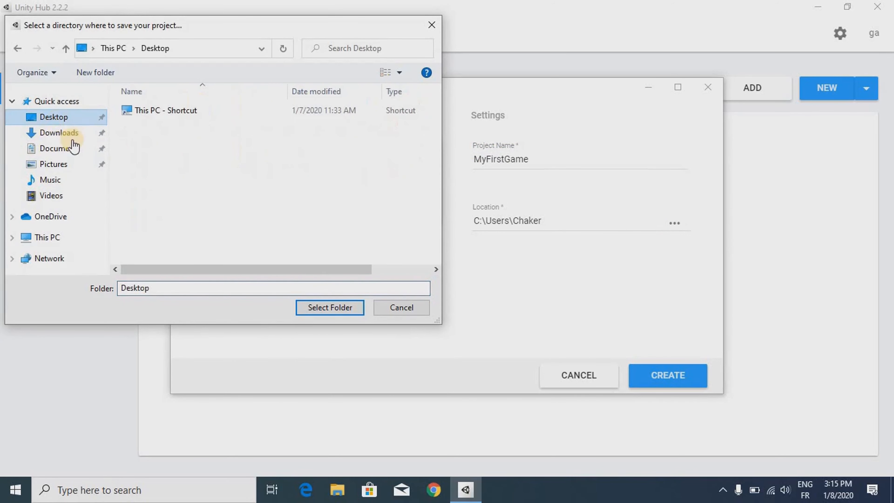
pyautogui.click(66, 138)
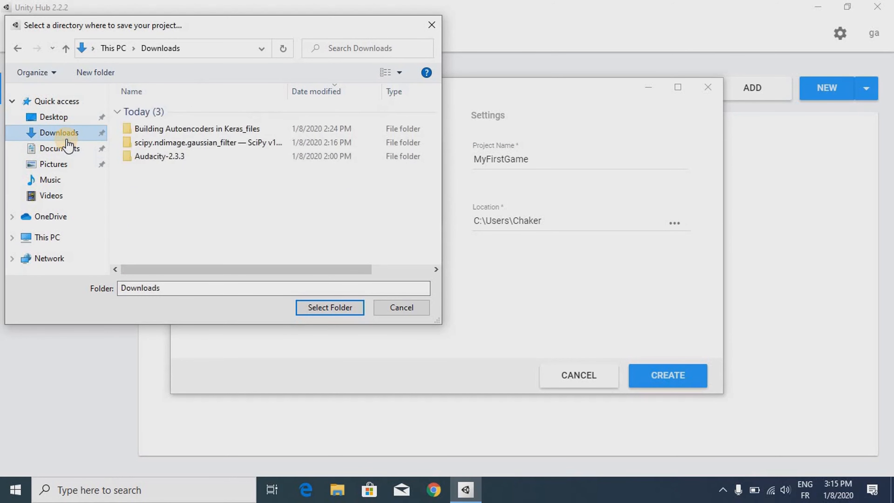
pyautogui.click(55, 118)
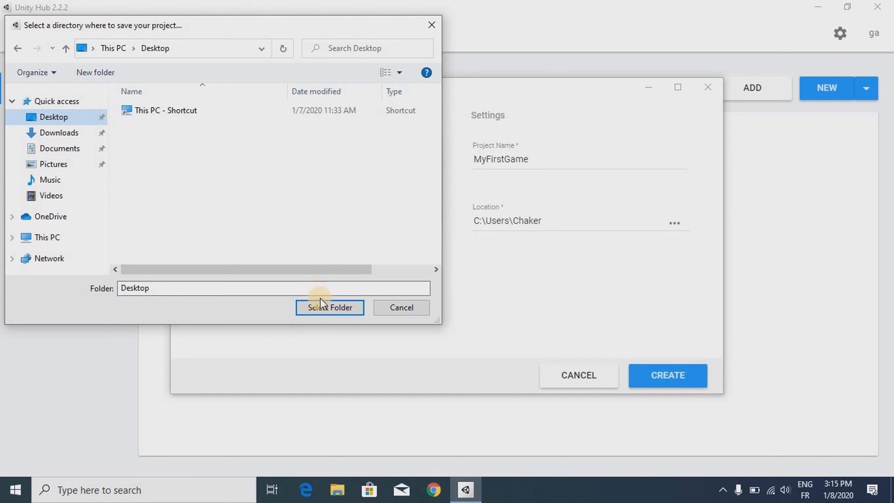
pyautogui.click(325, 306)
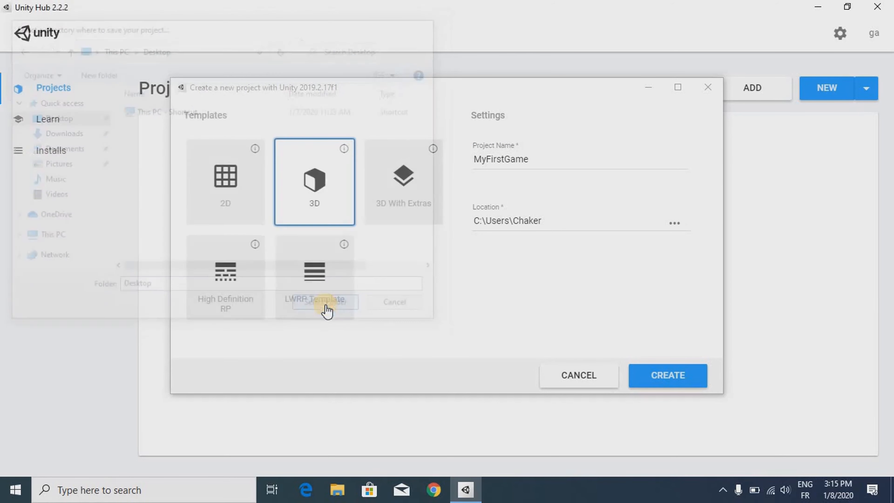
pyautogui.click(671, 372)
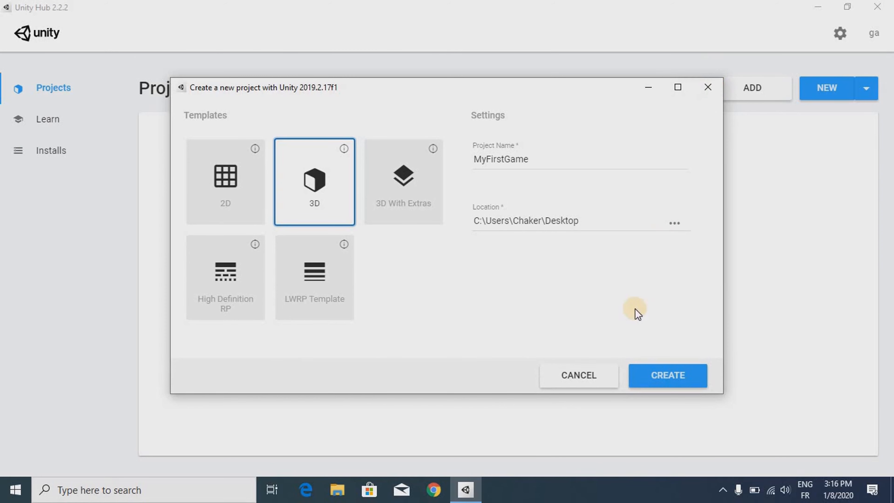
pyautogui.click(707, 88)
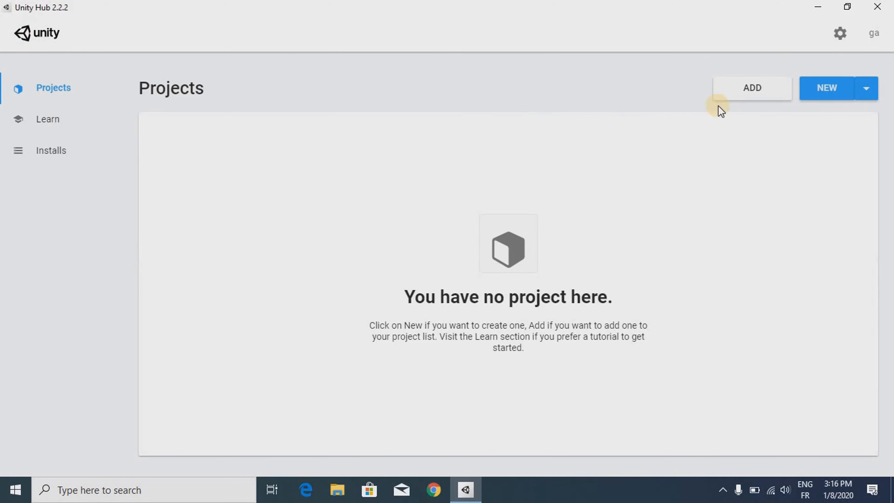
# Activate a Unity Personal license for non-professional use and check it is up to date
pyautogui.click(869, 35)
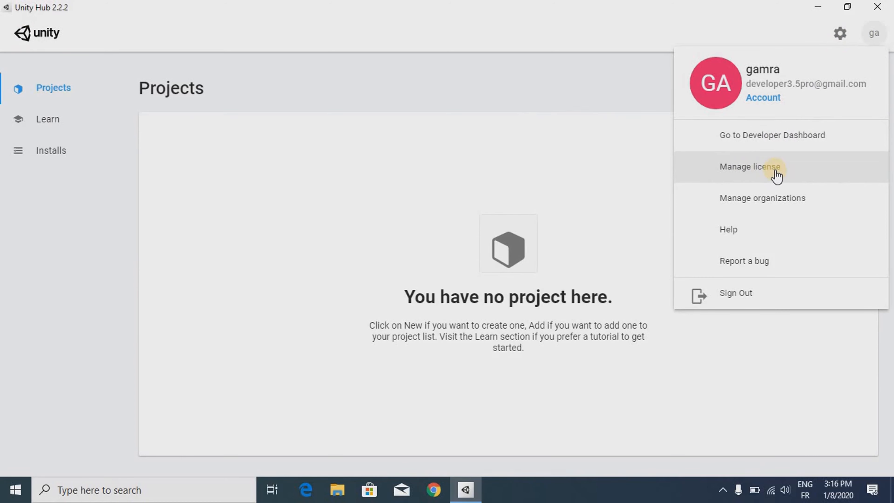
pyautogui.click(763, 174)
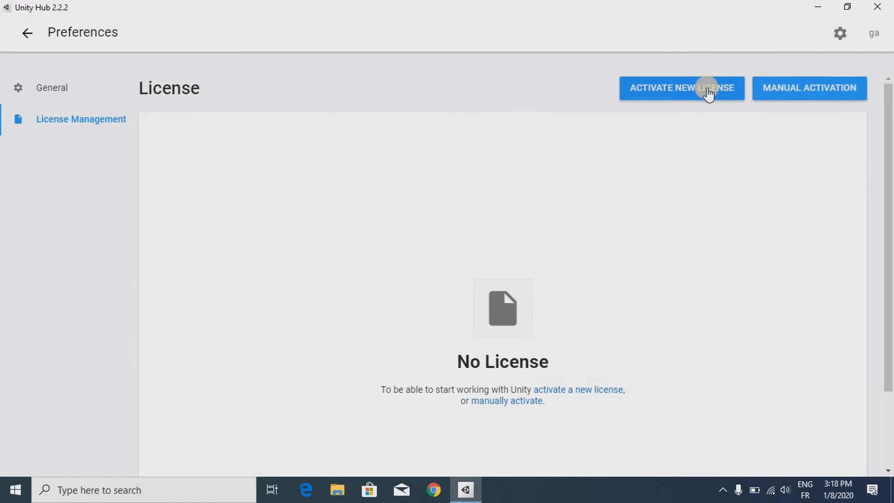
pyautogui.click(727, 95)
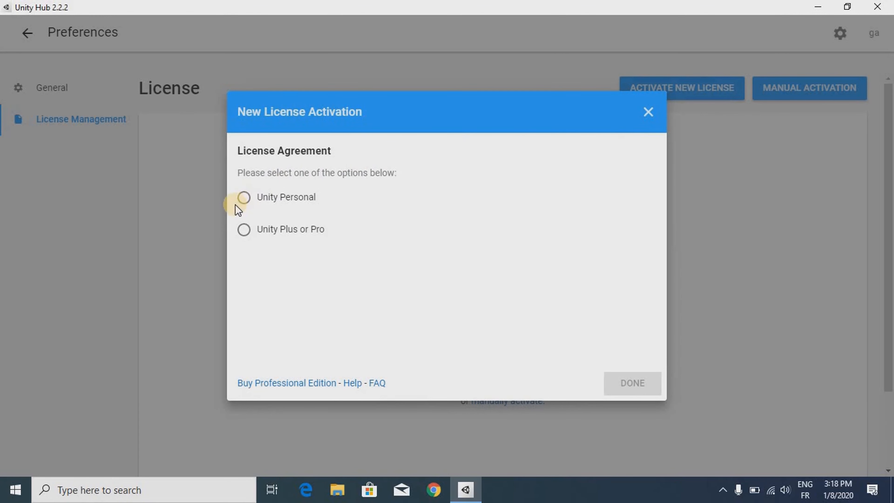
pyautogui.click(245, 200)
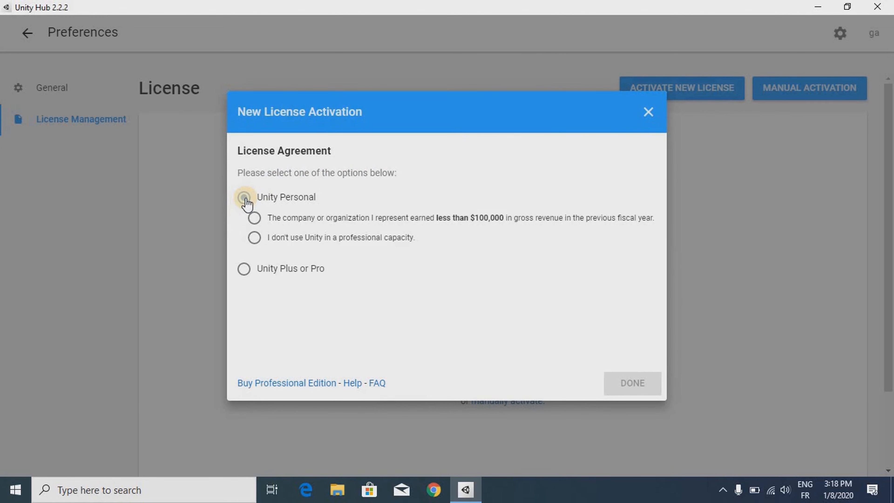
pyautogui.click(254, 238)
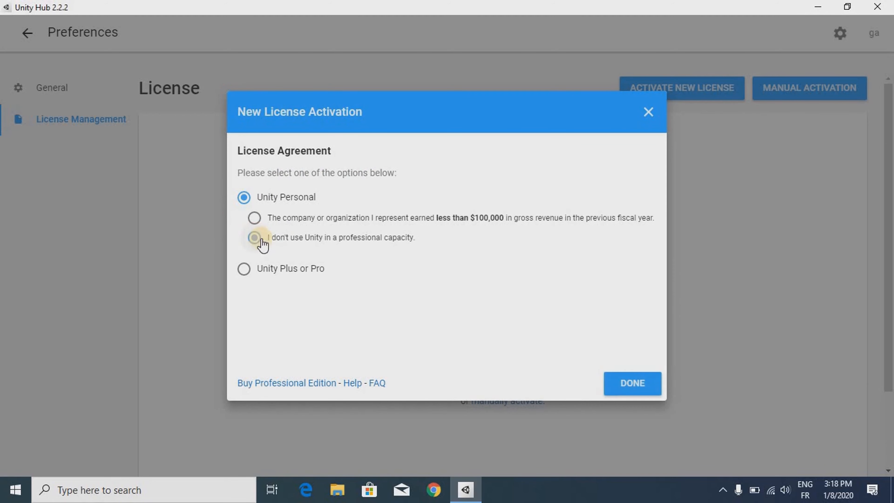
pyautogui.click(619, 381)
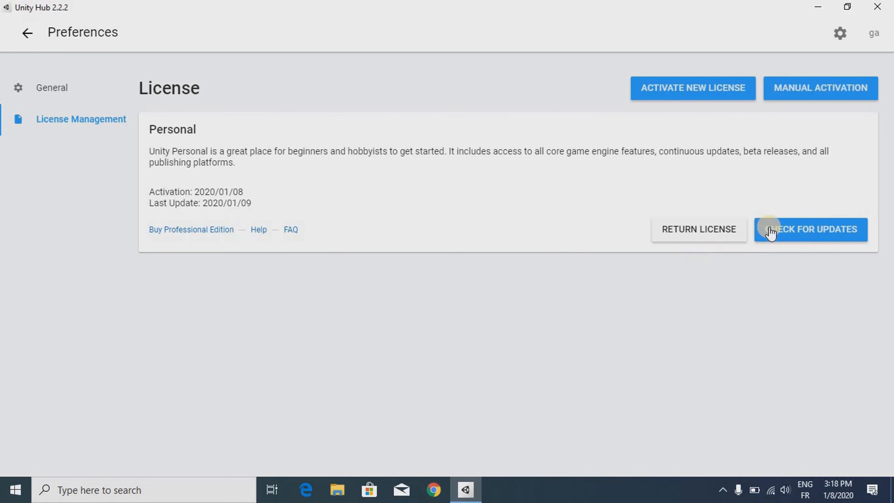
pyautogui.click(777, 229)
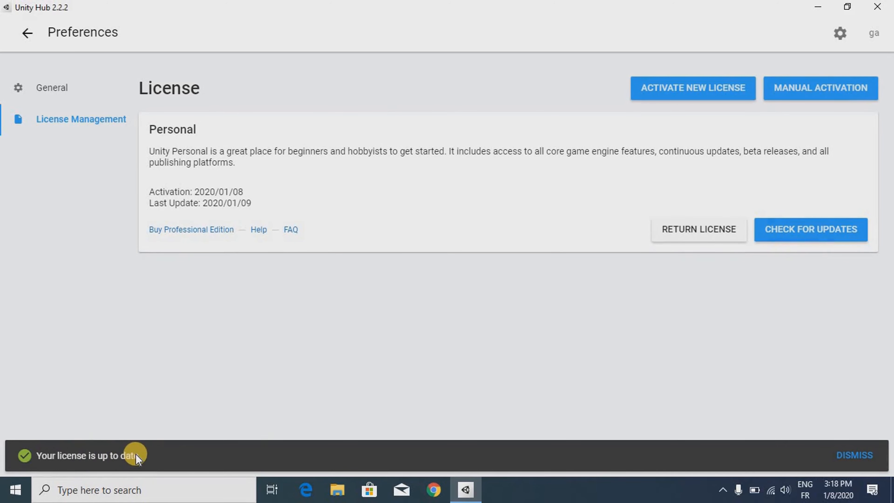
pyautogui.click(26, 38)
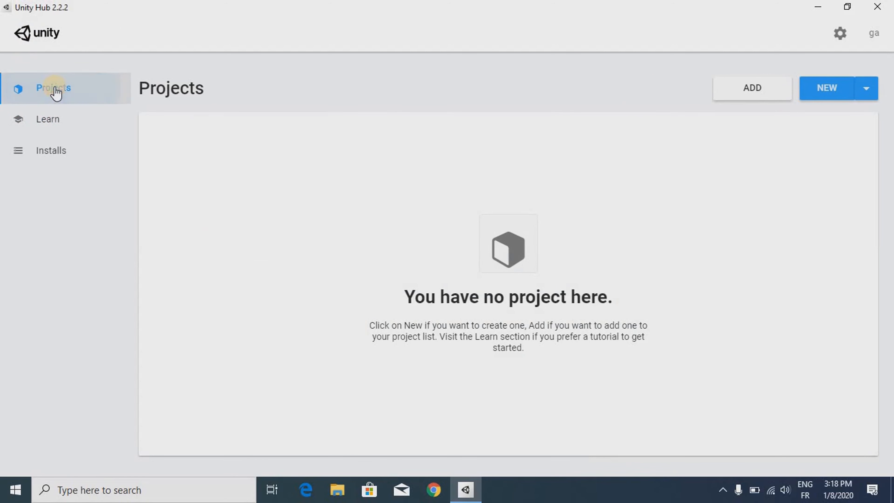
# Start a Unity 2019.2.17f1 project with the 3D template named MyFirstGame
pyautogui.click(859, 91)
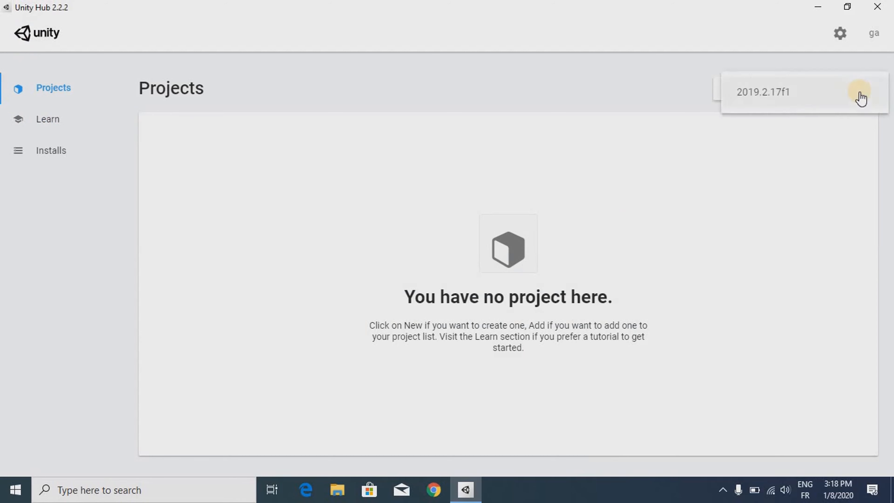
pyautogui.click(800, 98)
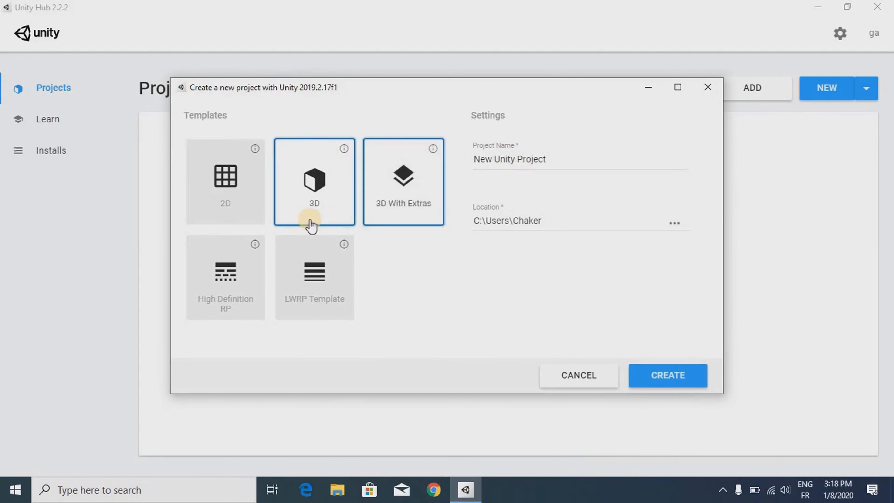
pyautogui.click(312, 210)
pyautogui.moveTo(575, 158); pyautogui.dragTo(379, 151)
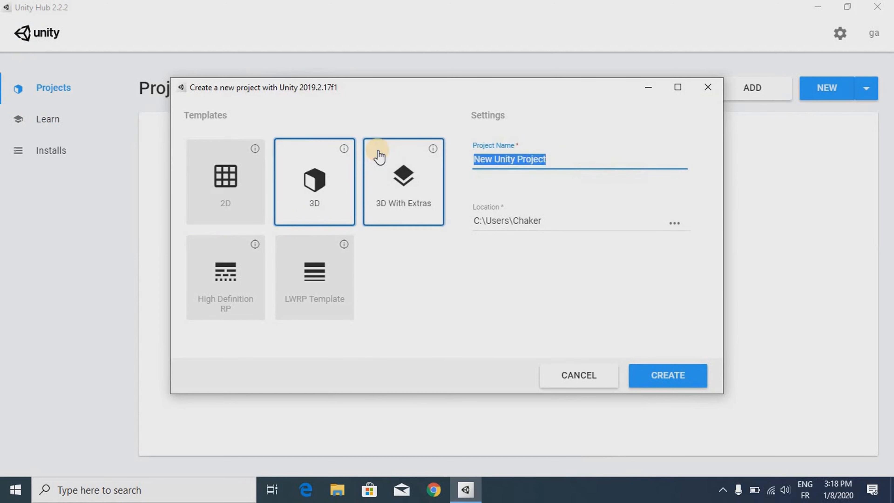
pyautogui.write('My')
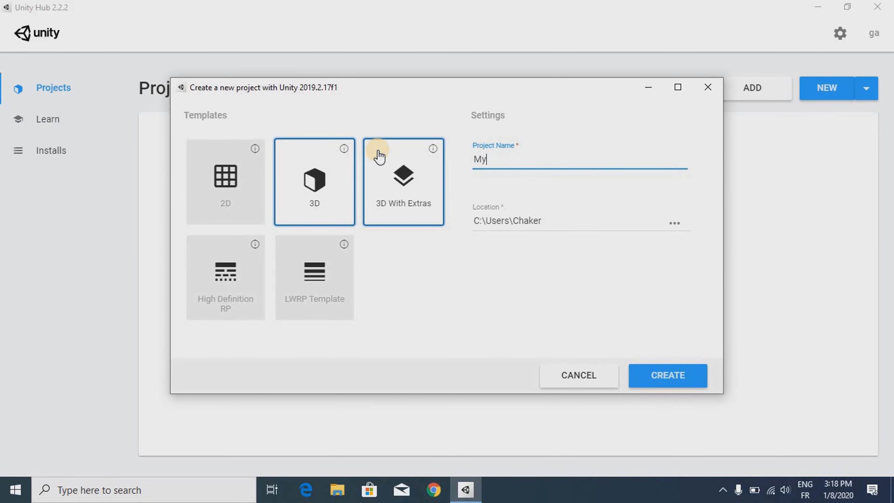
pyautogui.write('FirstGame')
# Set the project location to the Desktop and create MyFirstGame
pyautogui.click(675, 223)
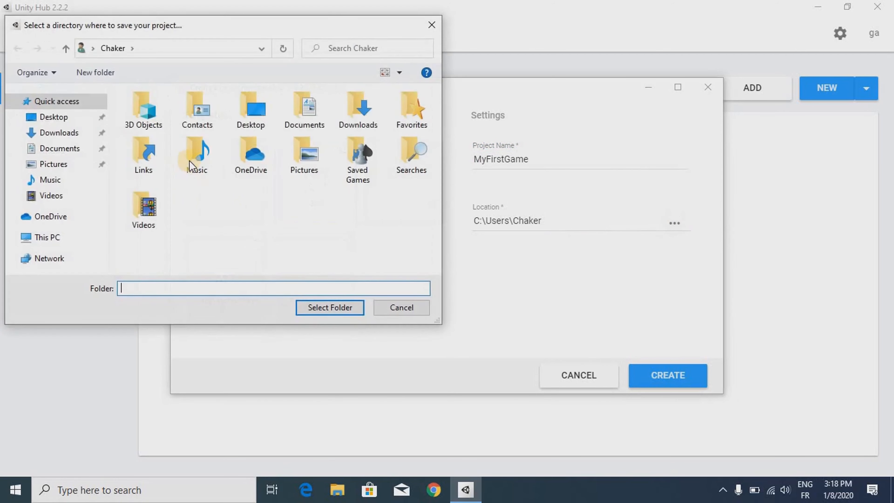
pyautogui.click(53, 117)
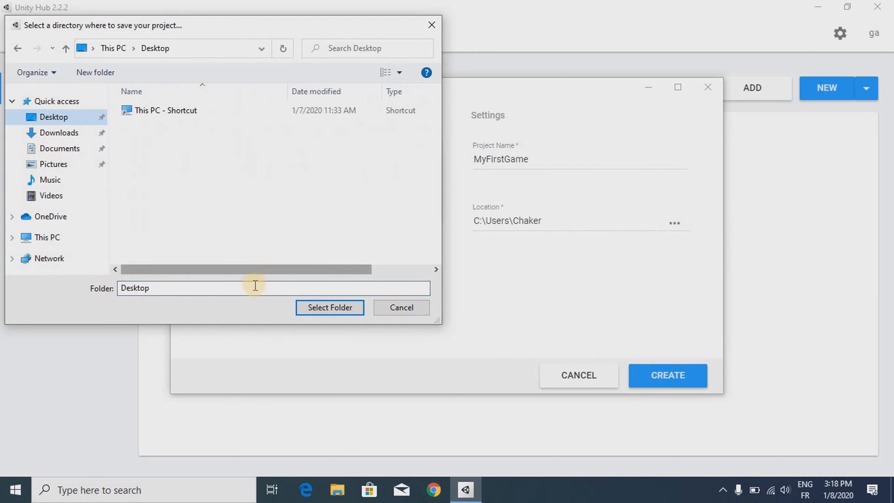
pyautogui.click(308, 313)
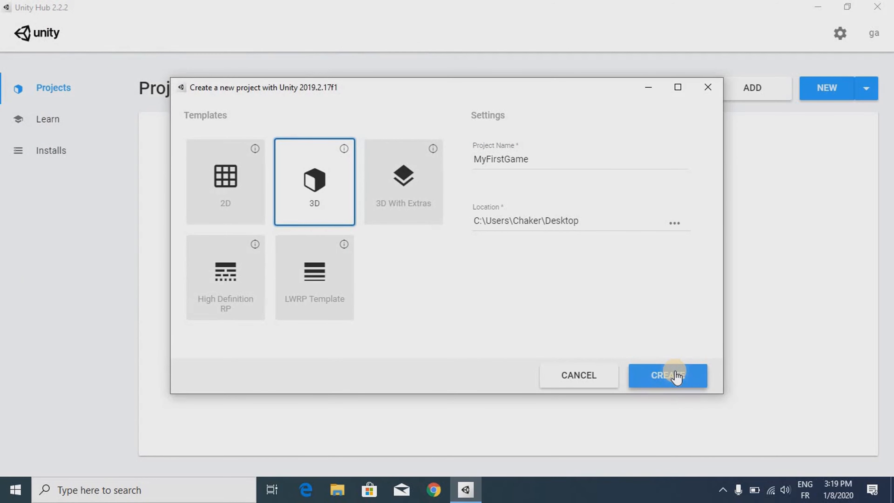
pyautogui.click(676, 376)
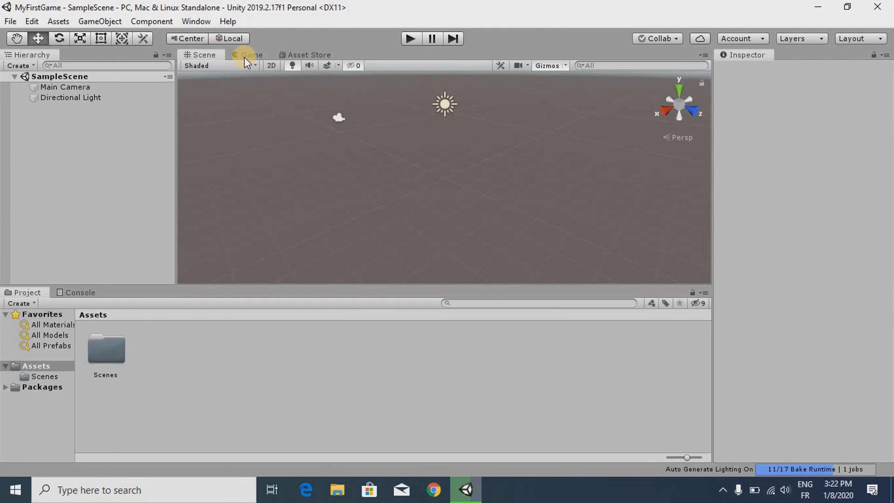
# Inspect Main Camera and Directional Light, then play SampleScene briefly and stop it
pyautogui.click(115, 92)
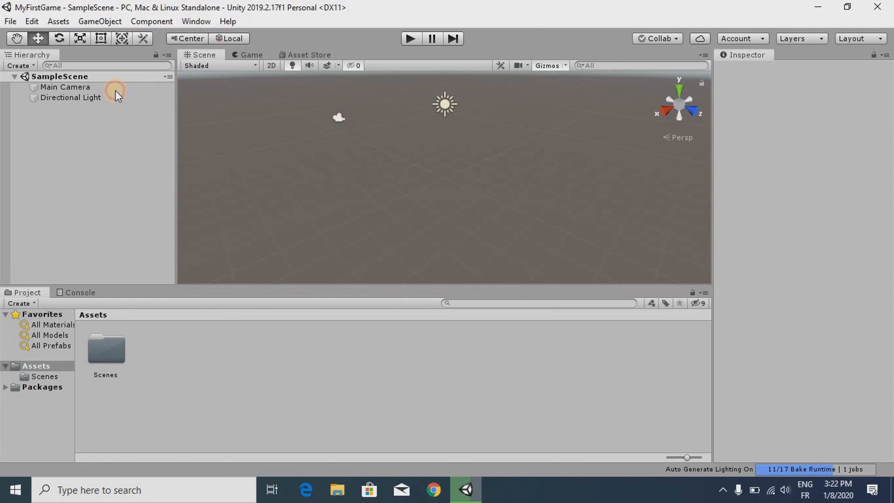
pyautogui.click(134, 98)
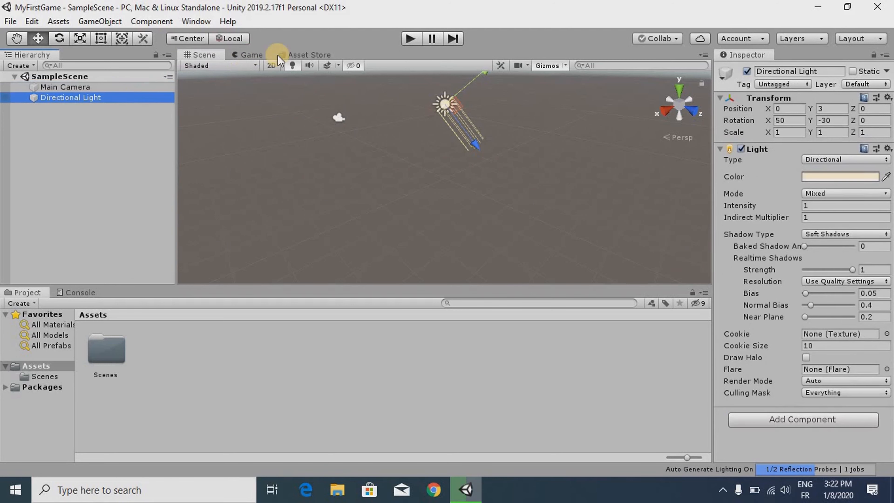
pyautogui.click(410, 38)
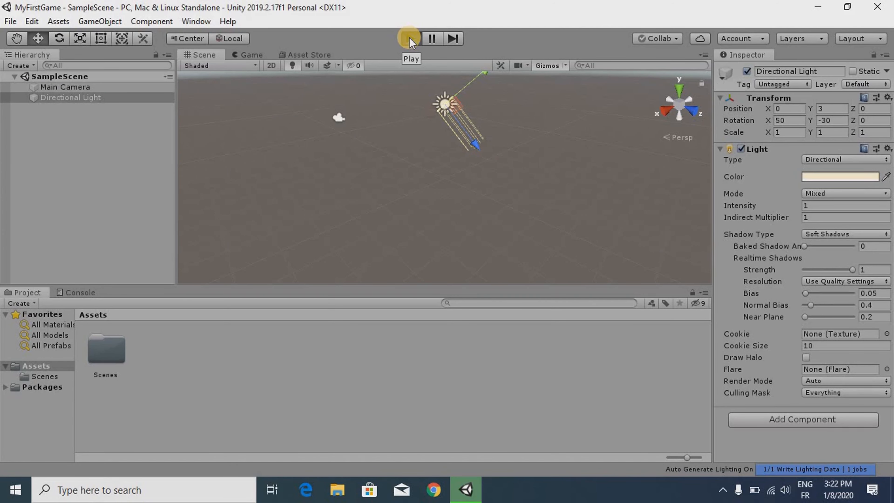
pyautogui.click(410, 39)
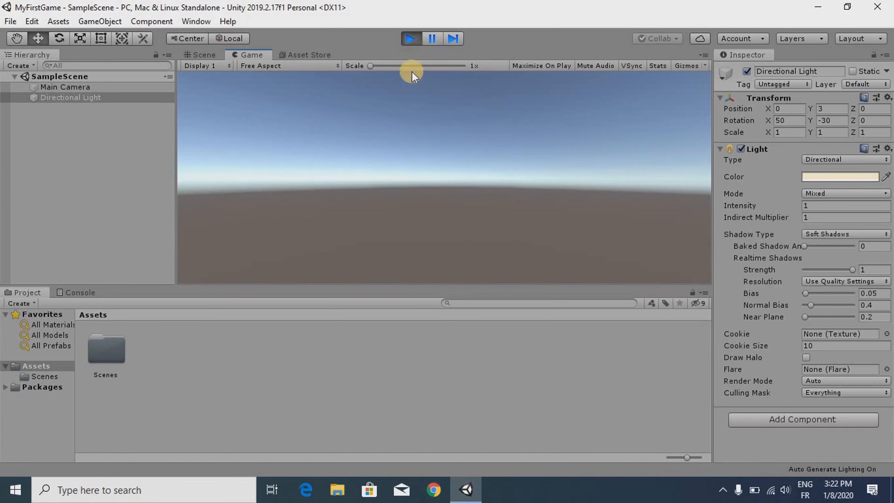
pyautogui.click(412, 41)
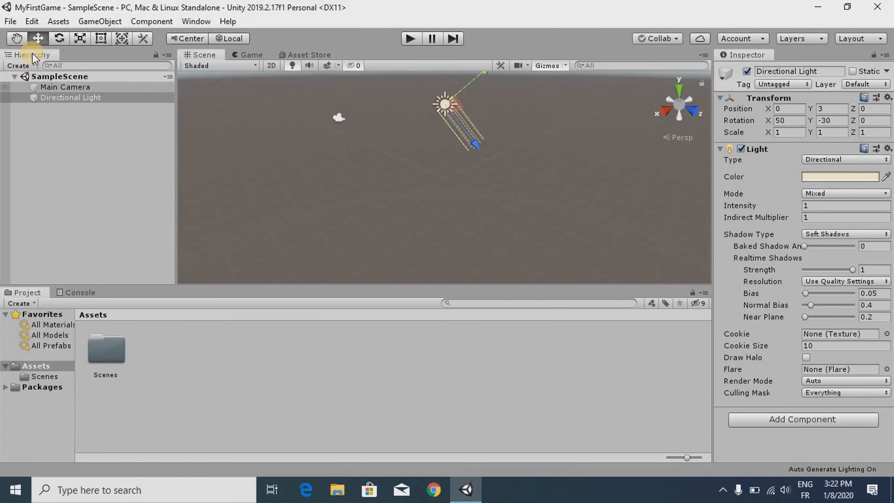
pyautogui.click(11, 21)
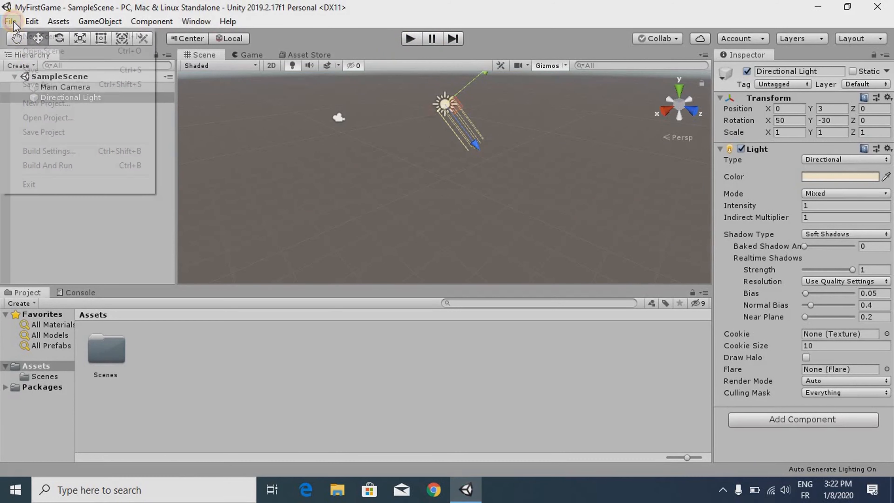
# In Build Settings, select Android and switch the project's platform to it
pyautogui.click(76, 154)
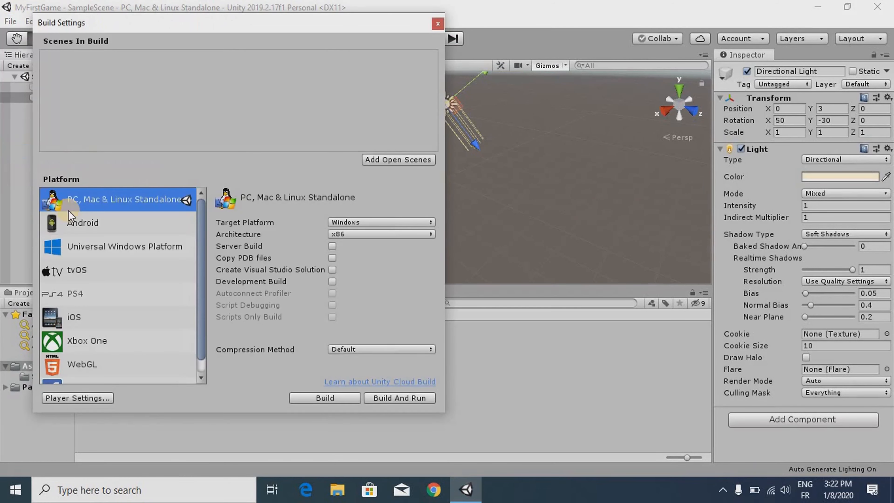
pyautogui.click(105, 224)
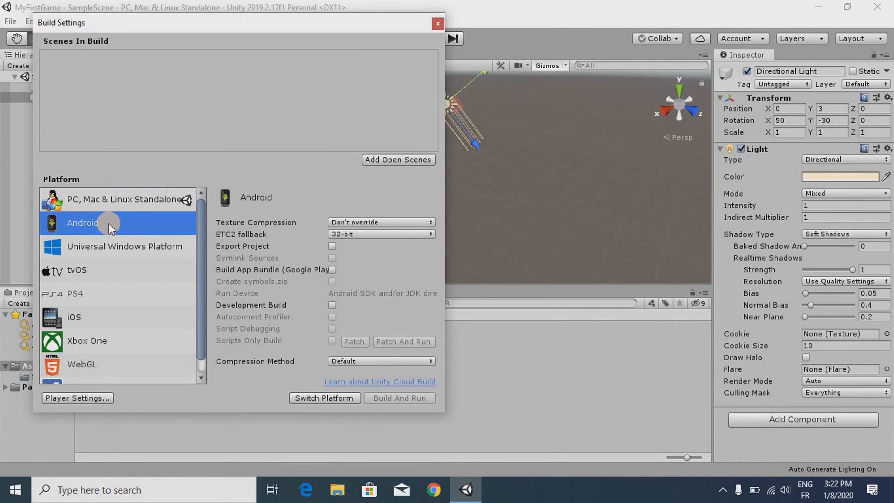
pyautogui.click(305, 399)
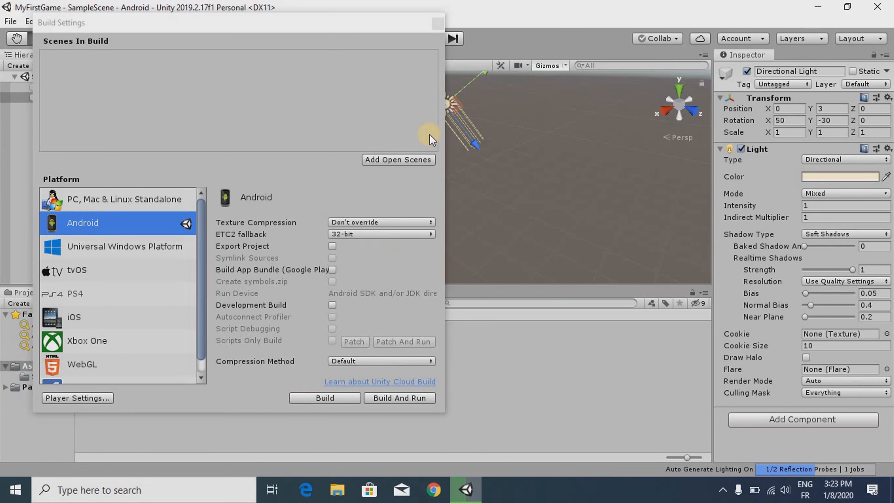
# Close Build Settings and set the Game view aspect to 800x480 Portrait
pyautogui.click(437, 24)
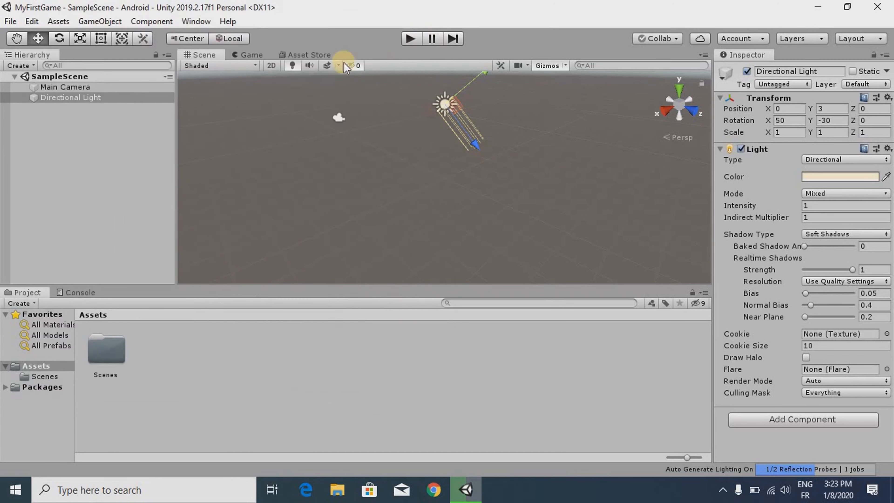
pyautogui.click(264, 49)
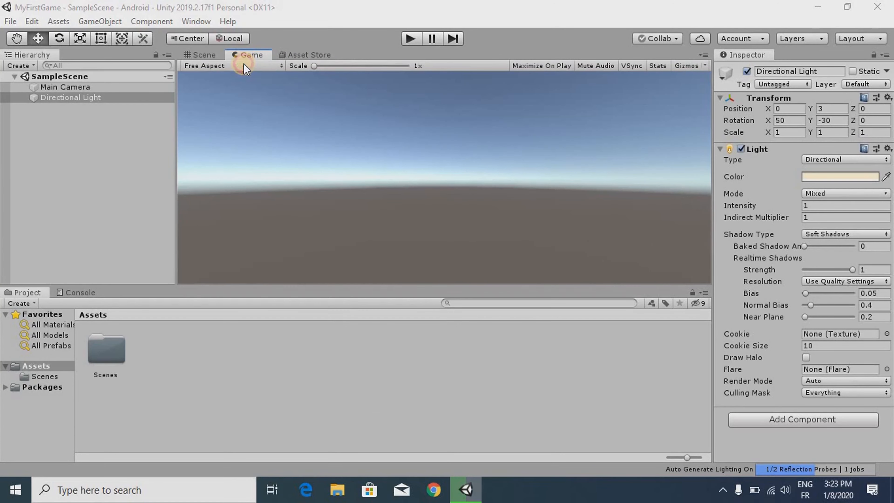
pyautogui.click(244, 64)
pyautogui.click(243, 109)
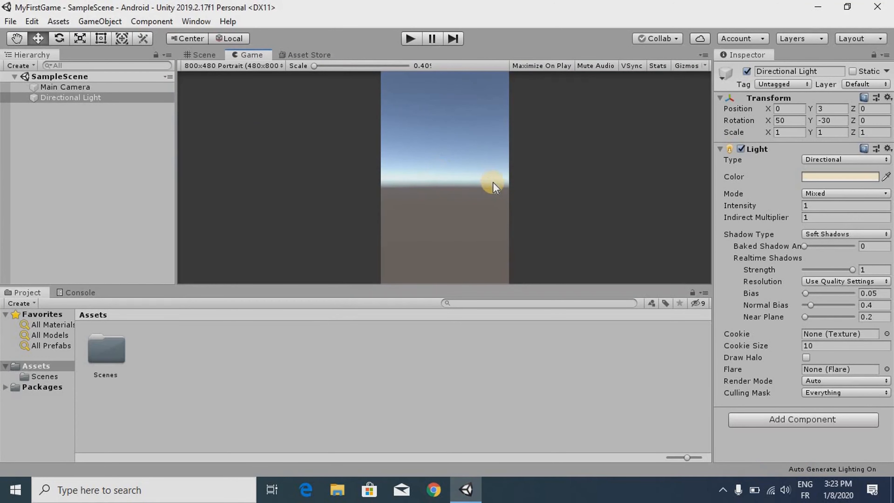
# Switch to the 2 by 3 layout, dock Game beside Scene, and reapply 800x480 Portrait
pyautogui.click(856, 40)
pyautogui.click(826, 54)
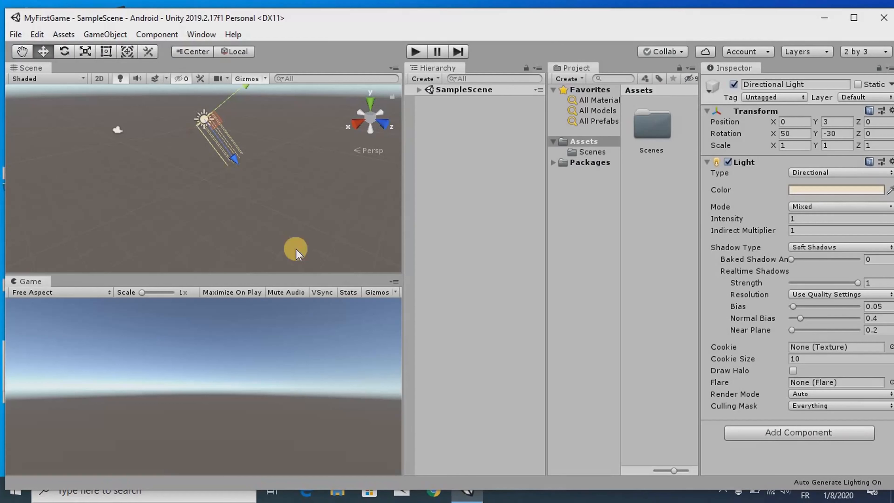
pyautogui.moveTo(41, 282); pyautogui.dragTo(132, 88)
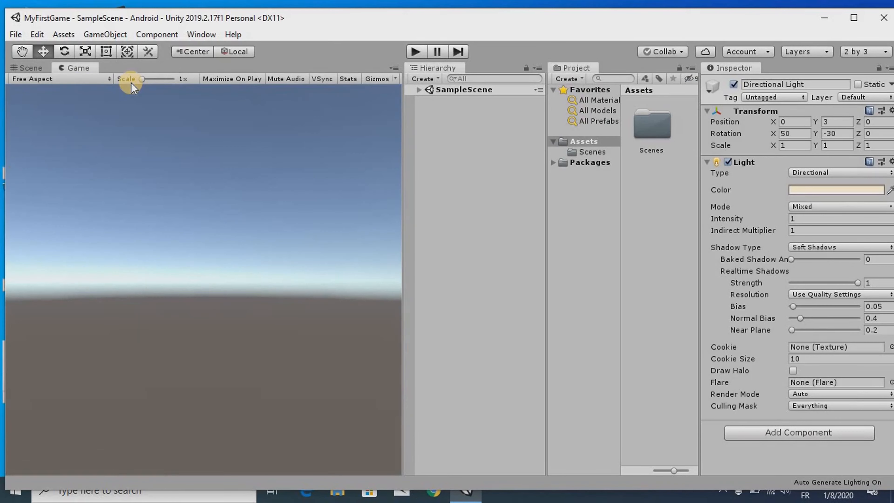
pyautogui.click(73, 78)
pyautogui.click(90, 121)
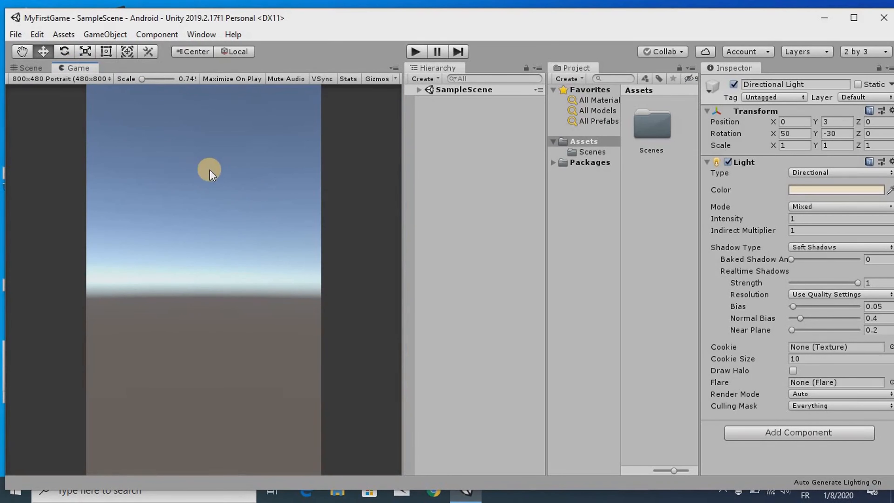